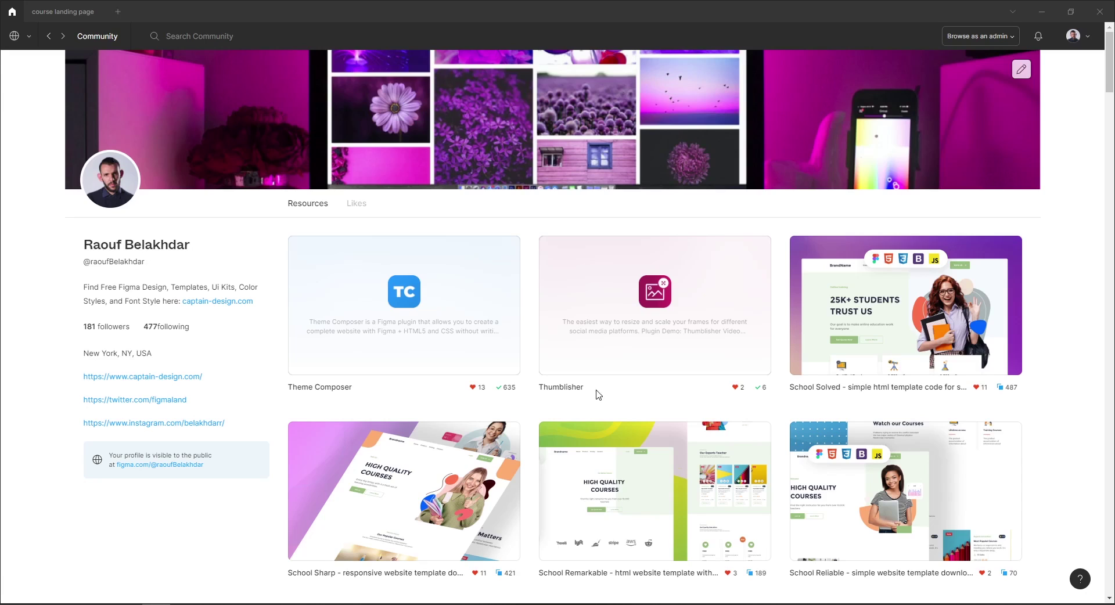
Step: Open the Theme Composer plugin page from the profile and scroll through its details
click(411, 298)
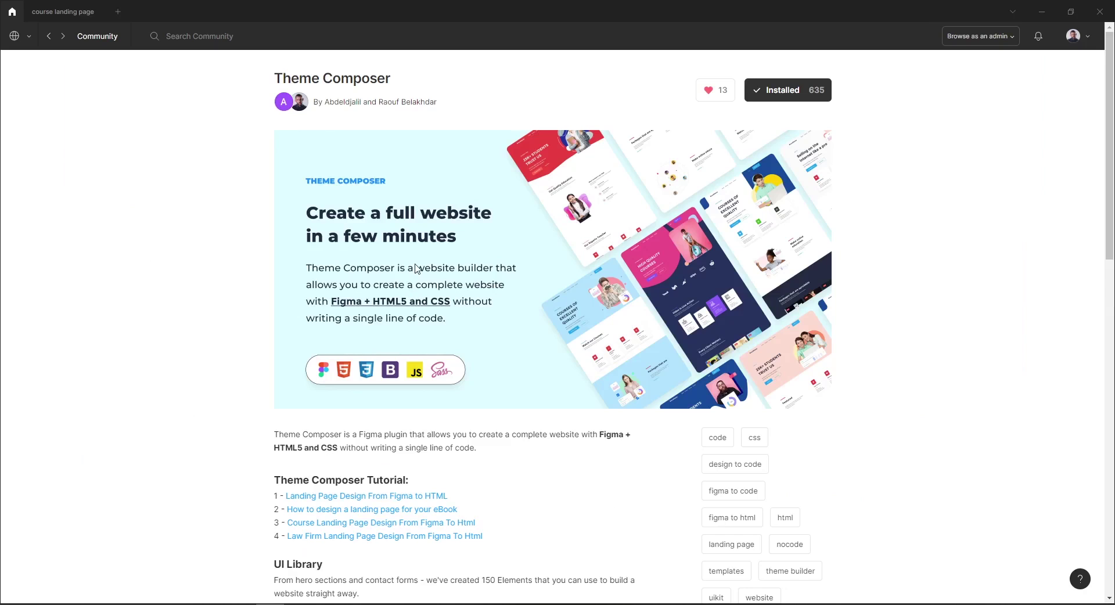
scroll(416, 269, down, 6)
scroll(415, 268, up, 6)
click(72, 12)
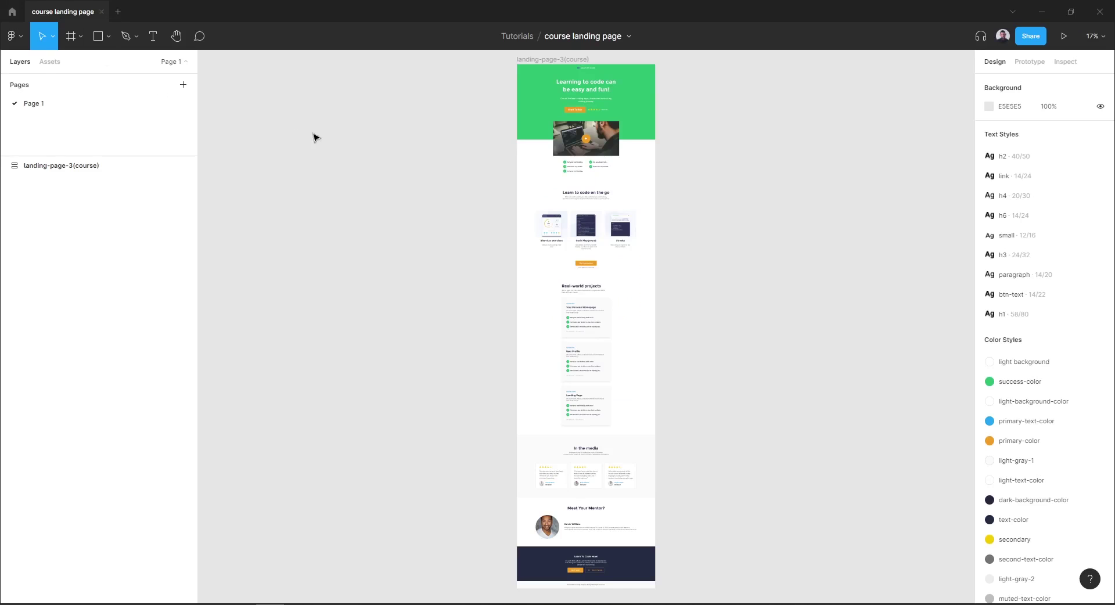
scroll(606, 58, up, 5)
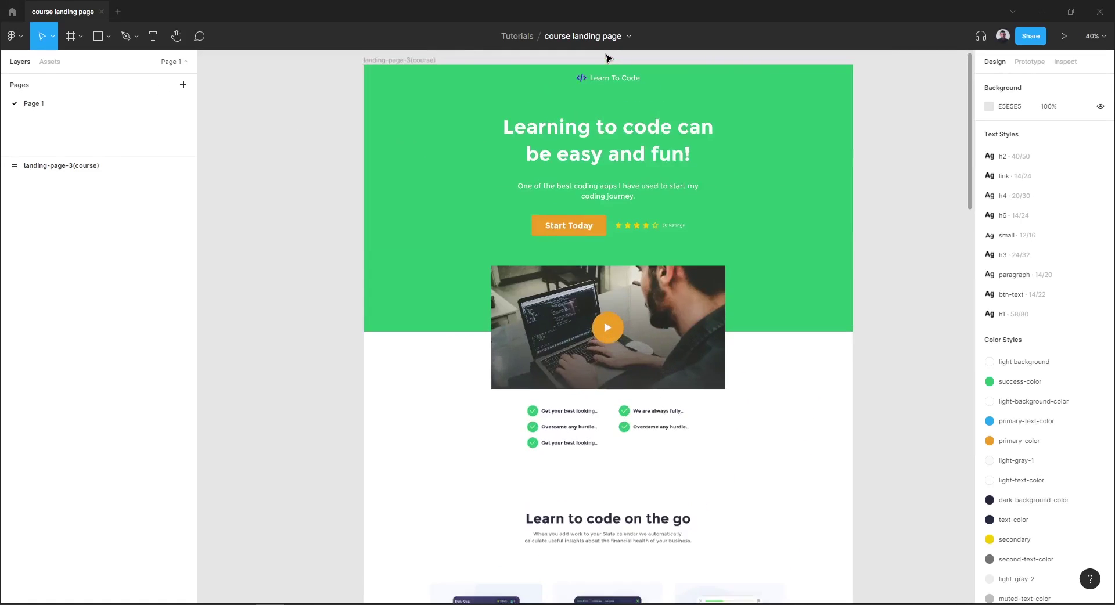
scroll(606, 58, up, 5)
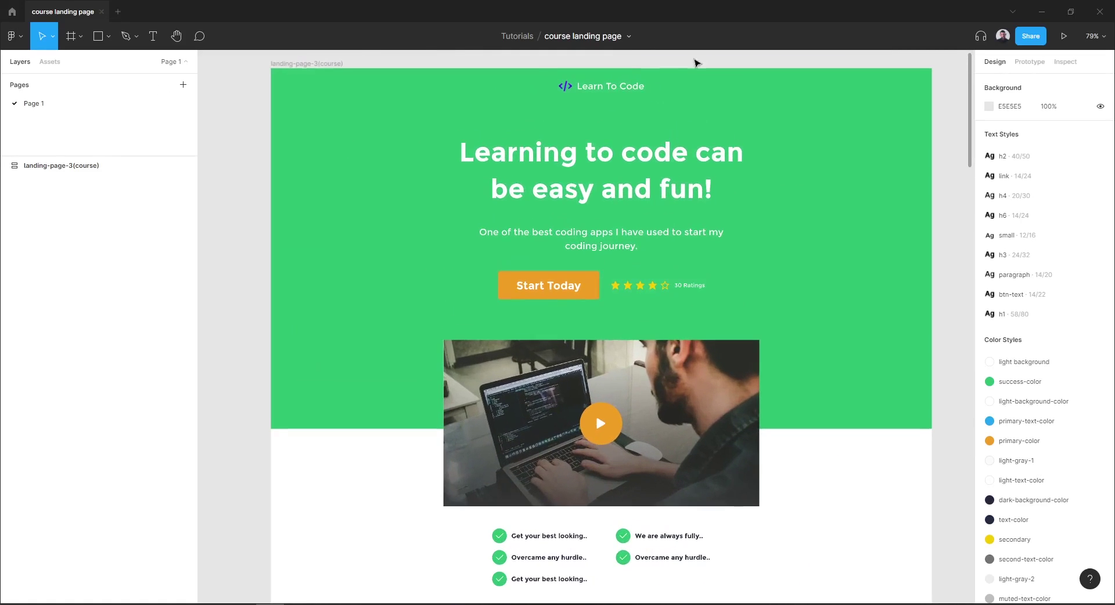
drag(968, 91, 953, 518)
key(shift+1)
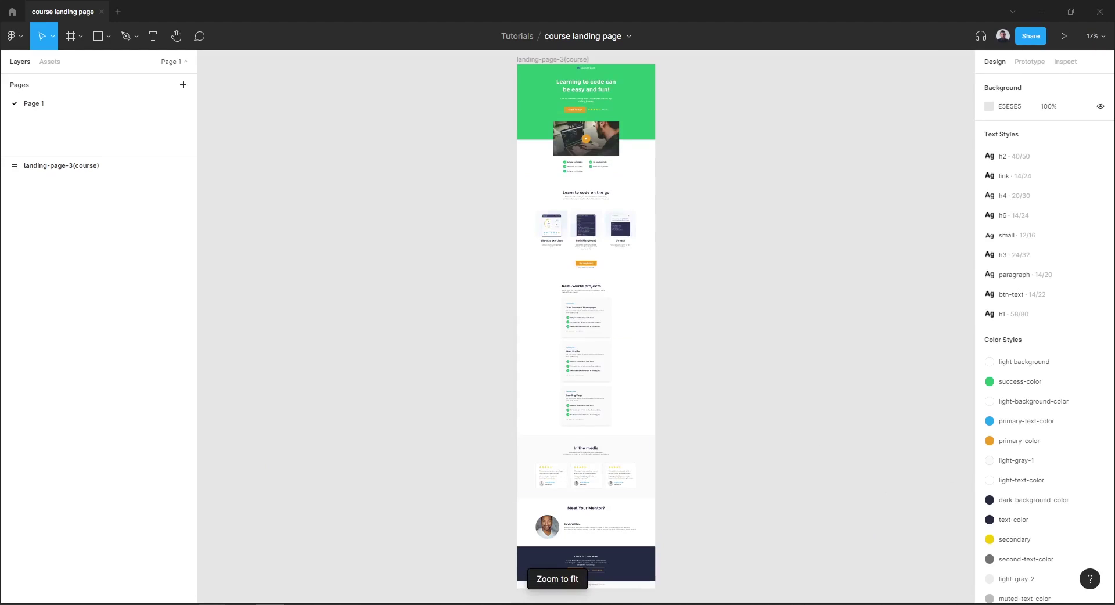
Step: Search Figma Community for 'theme composer', correcting the typo, and filter results to Plugins
click(299, 560)
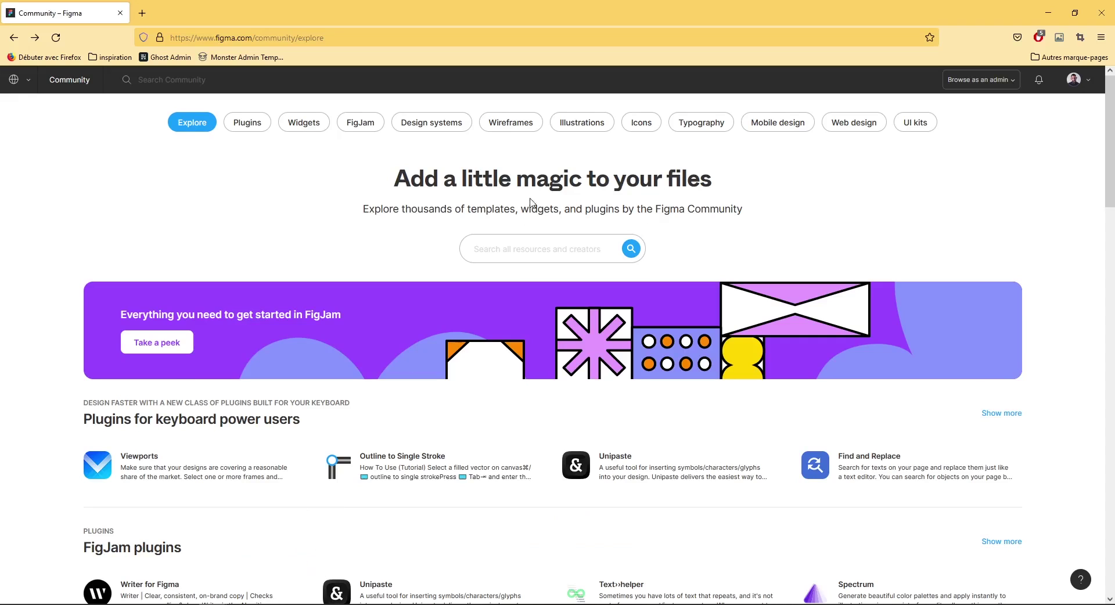
drag(214, 38, 286, 37)
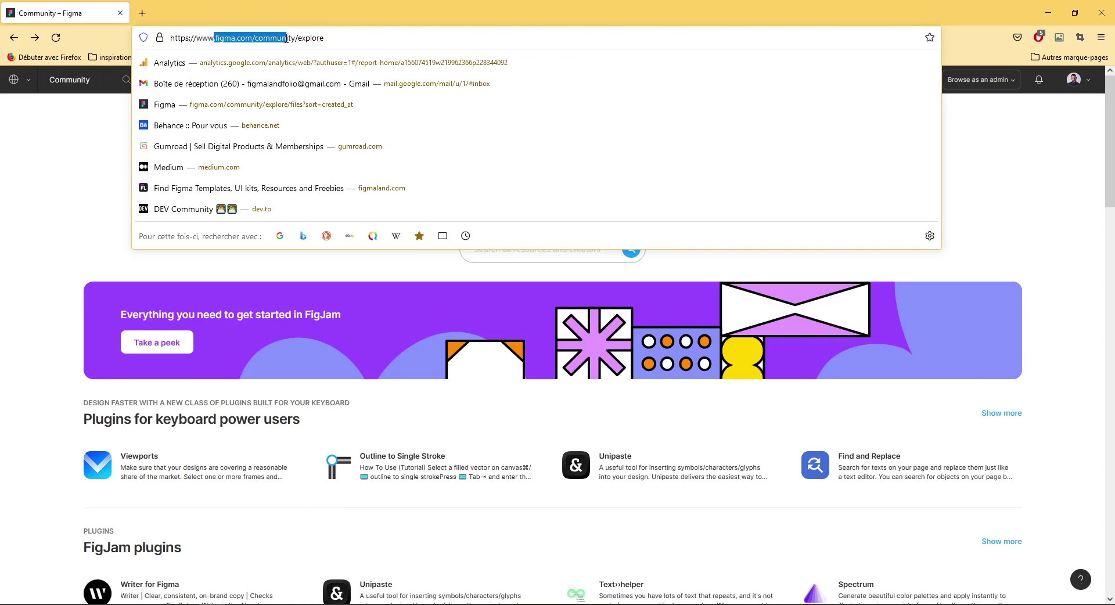
click(54, 171)
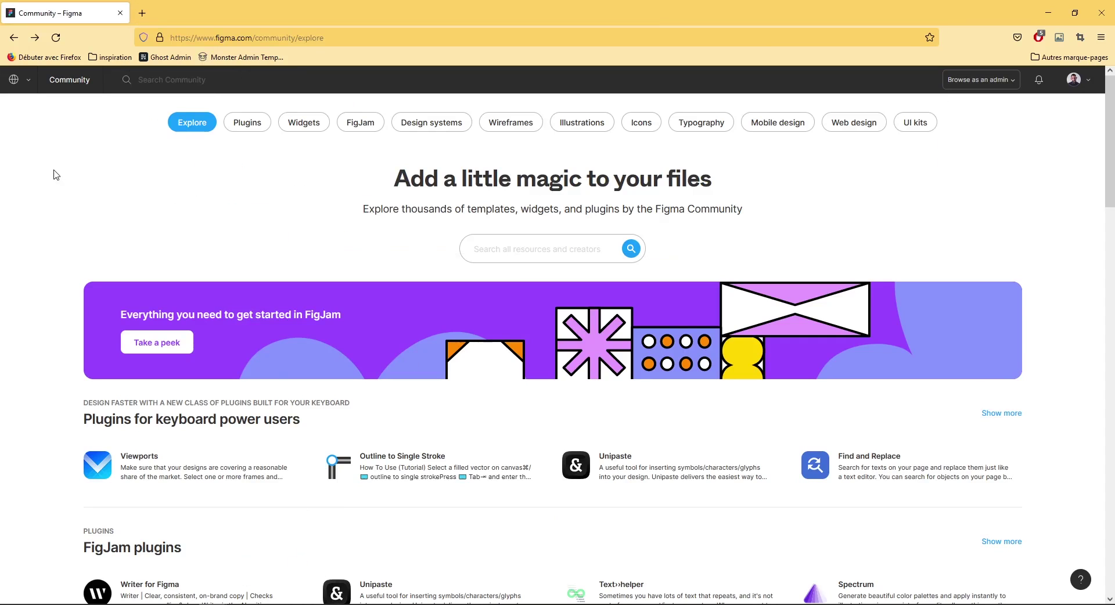
click(176, 81)
text(theme compop)
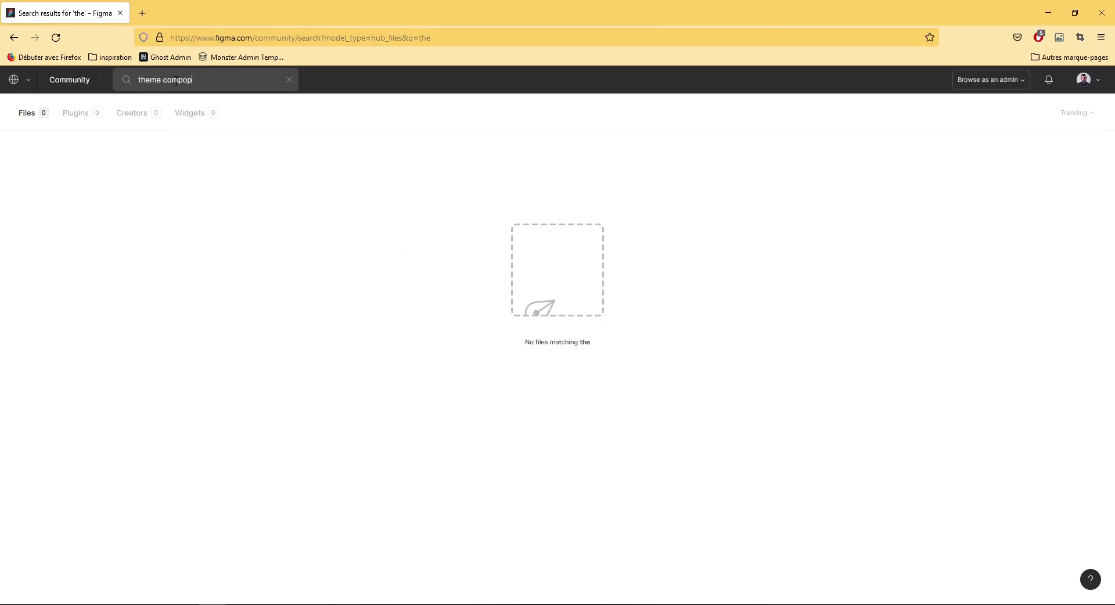
text(ser)
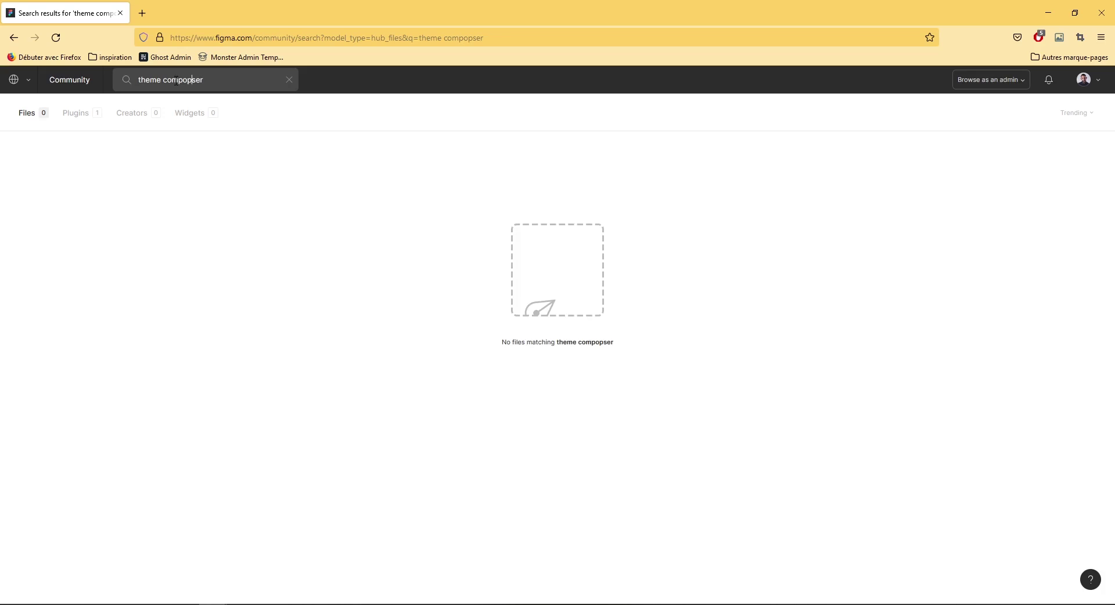
key(Delete)
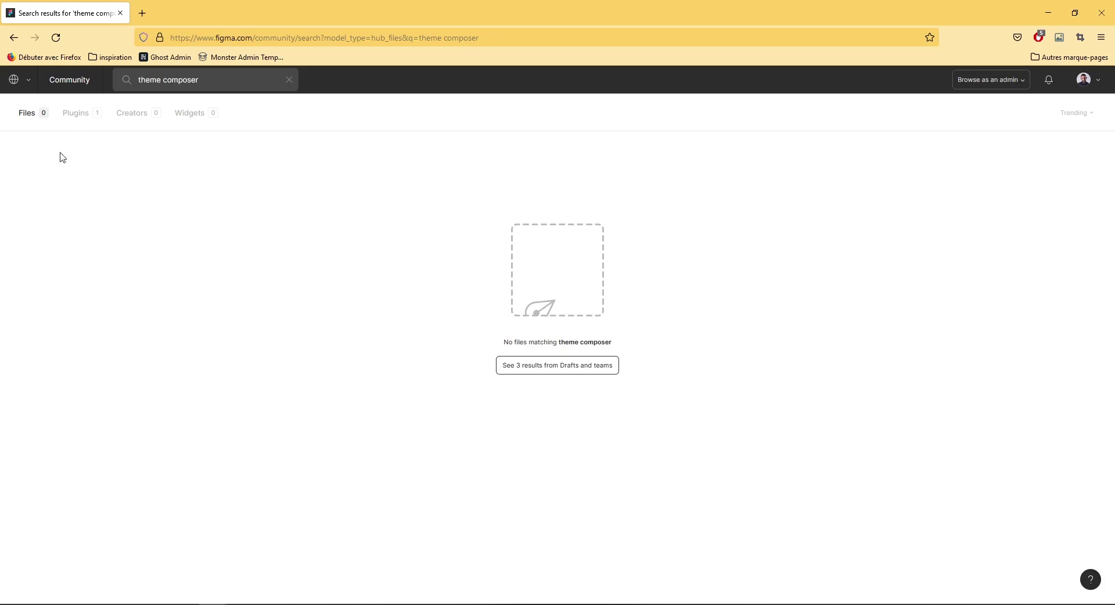
click(70, 120)
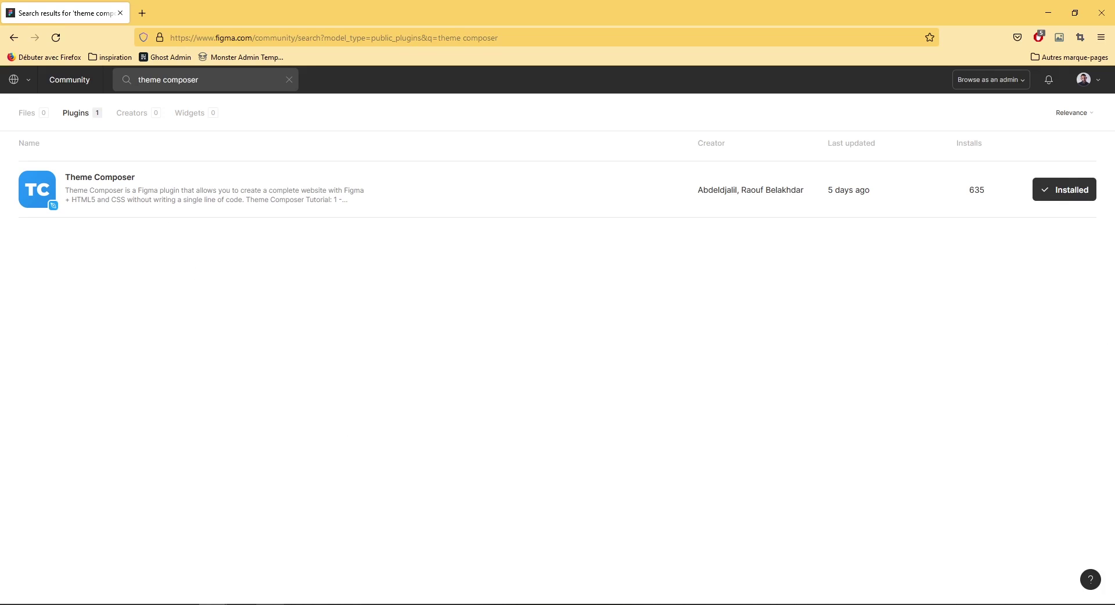
Step: Create a new blank design file from a new tab in the Figma app
mouse_move(269, 603)
click(270, 572)
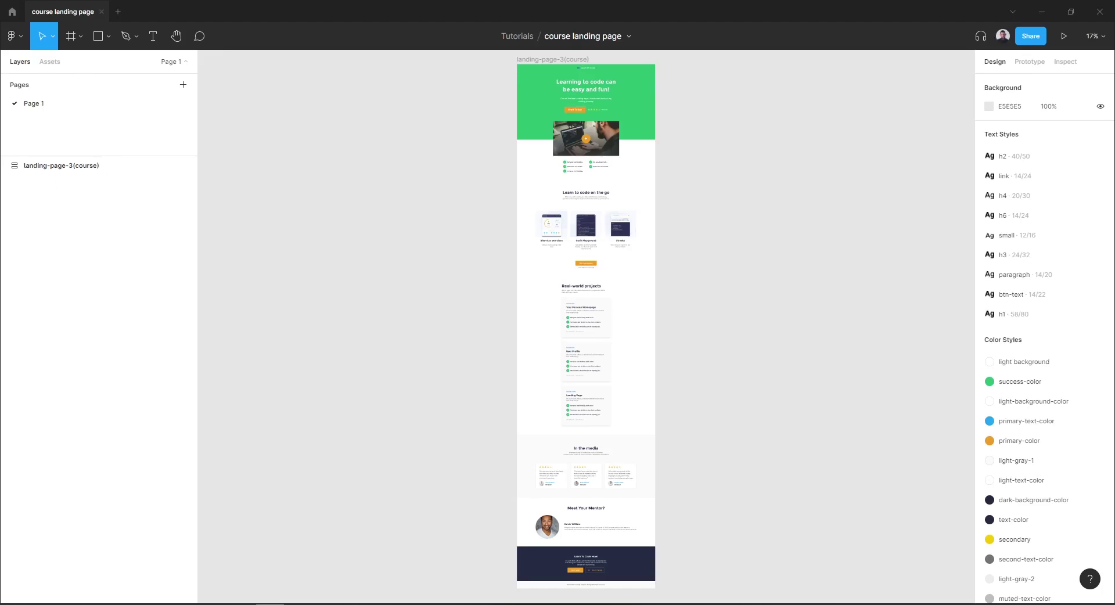
click(116, 12)
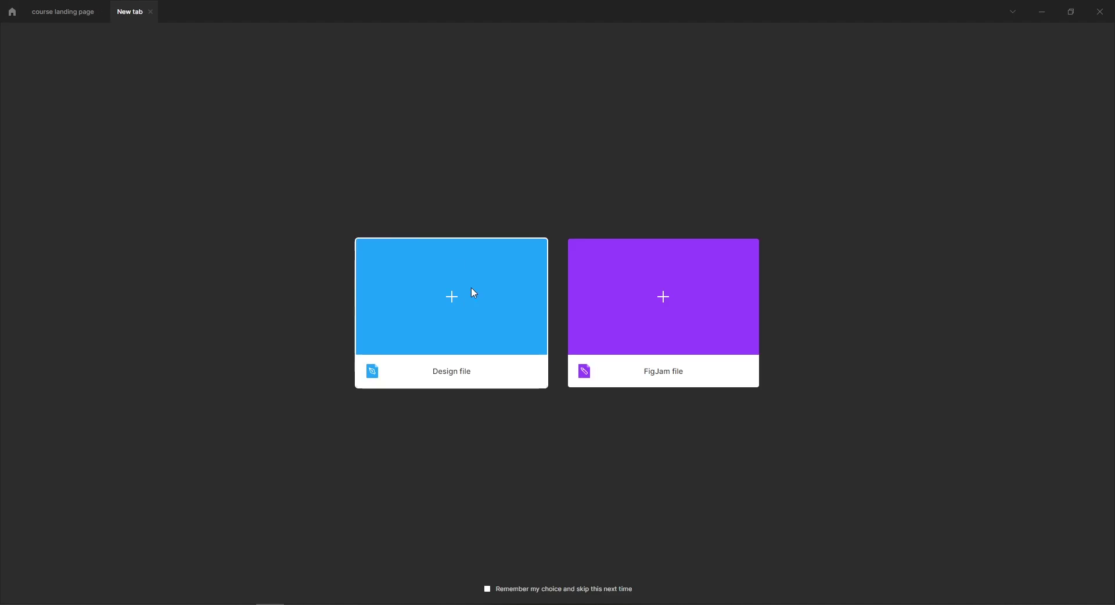
click(414, 297)
Step: Launch the Theme Composer plugin's UI Library from the canvas context menu
right_click(325, 152)
mouse_move(418, 226)
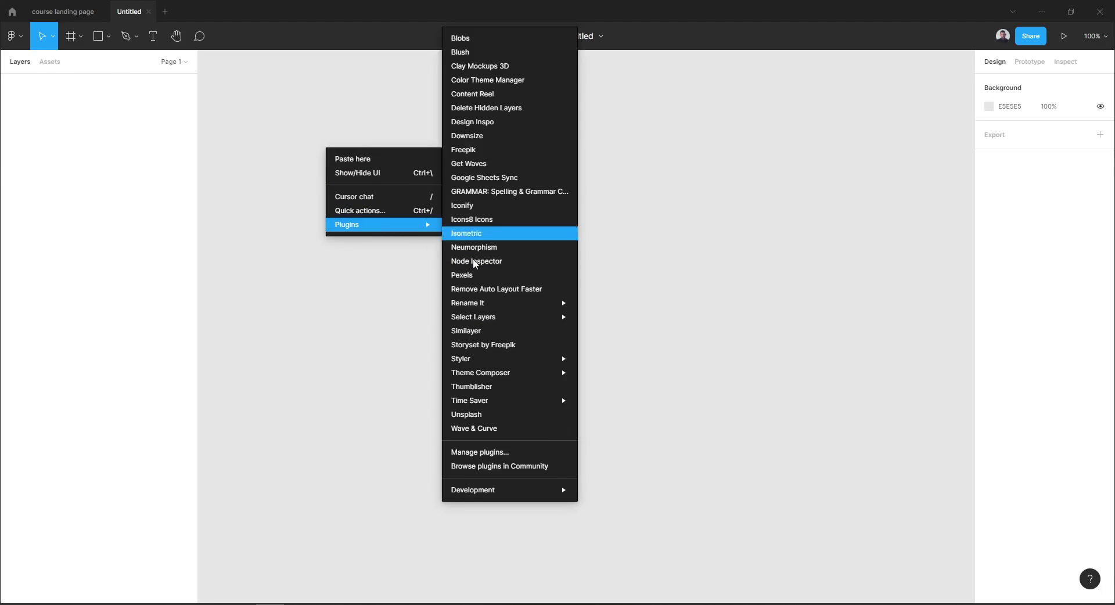
mouse_move(519, 374)
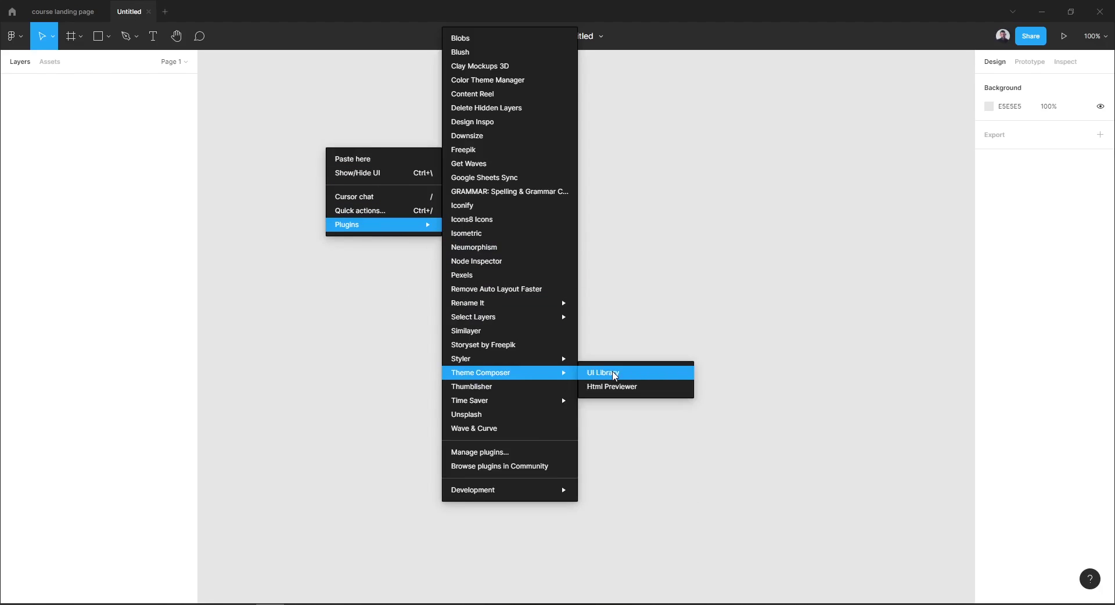
click(614, 374)
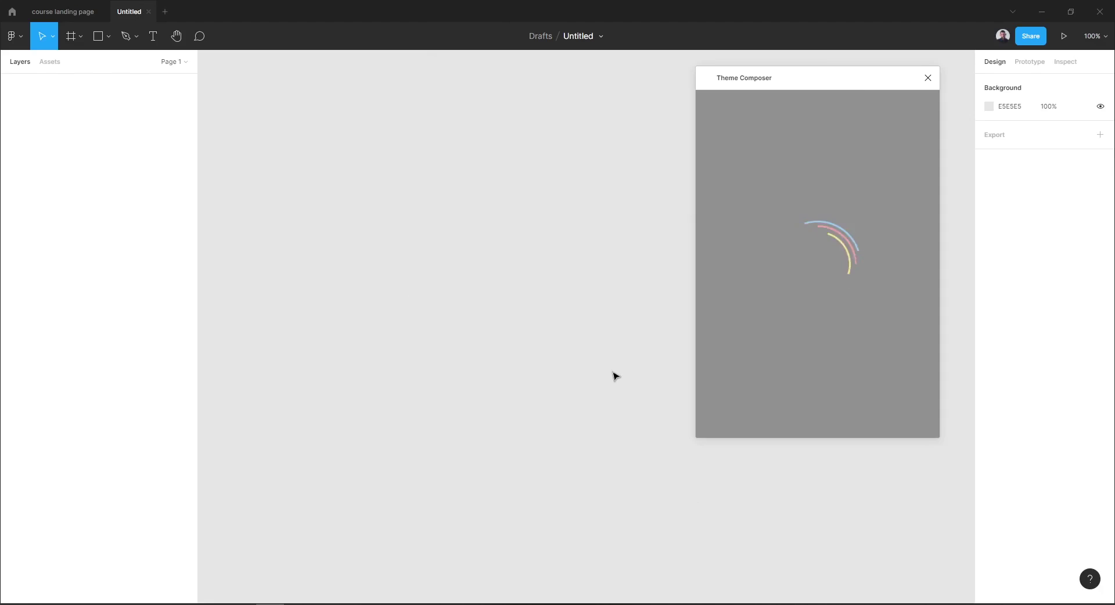
Step: Filter Theme Composer templates to category 'landing page' and niche 'course', then generate the template
drag(858, 89, 428, 101)
click(384, 168)
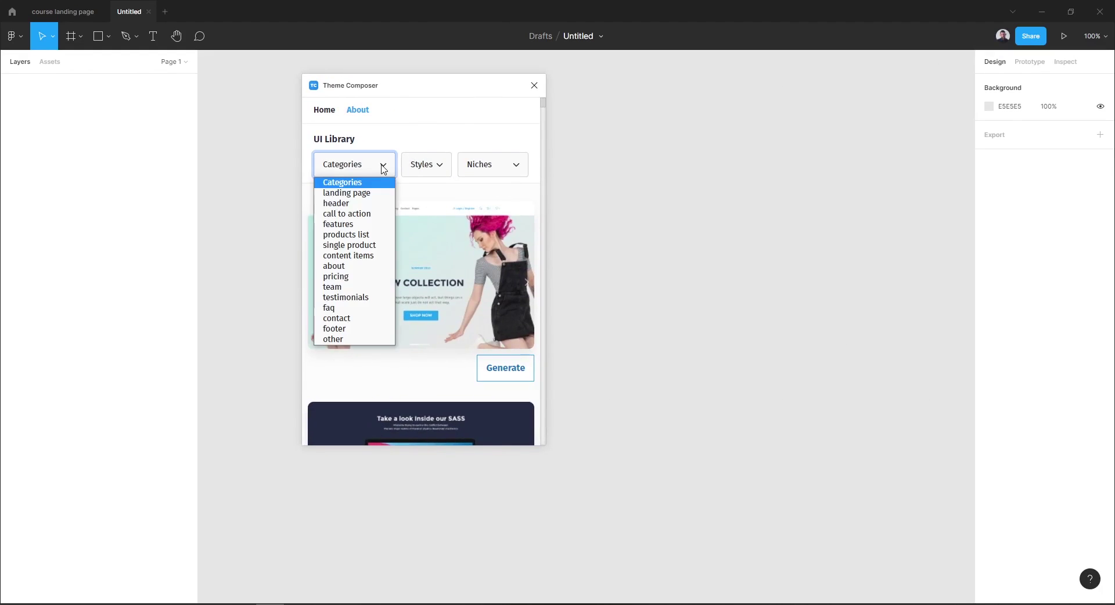
click(354, 192)
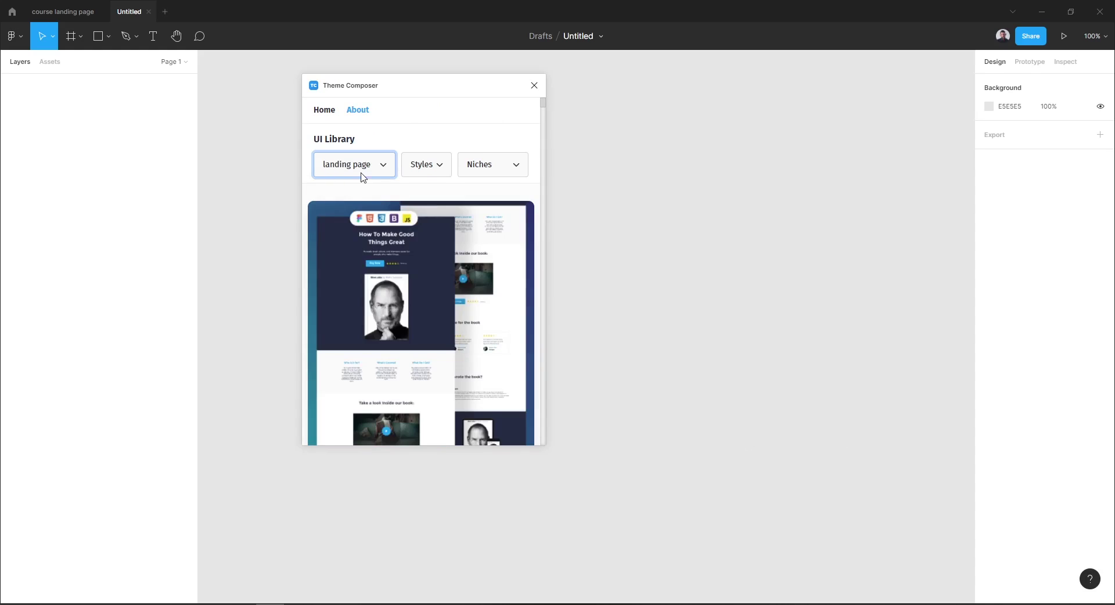
click(492, 172)
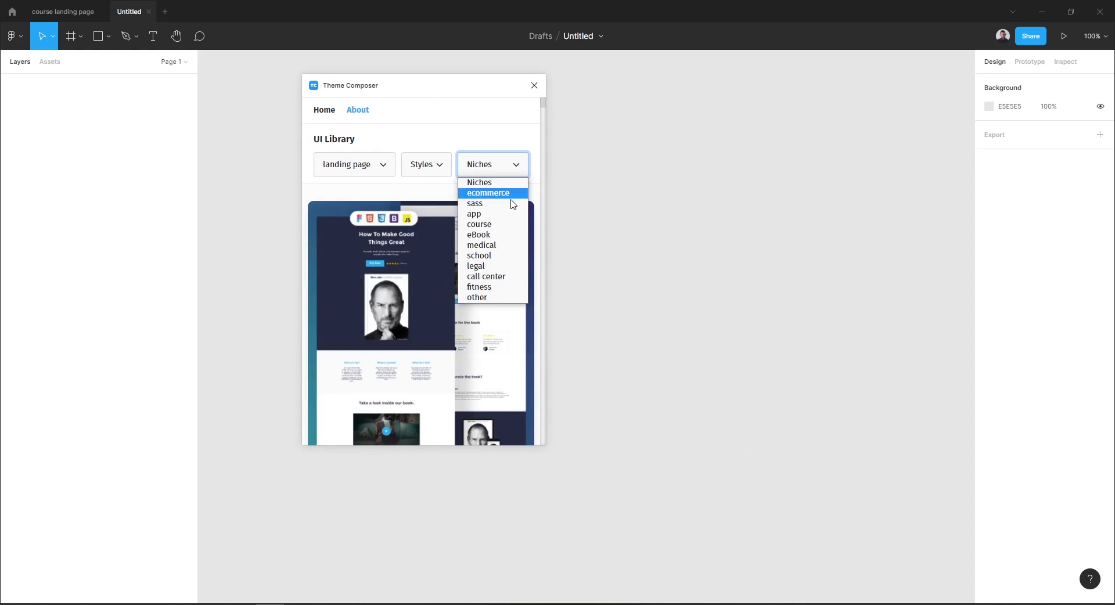
click(487, 226)
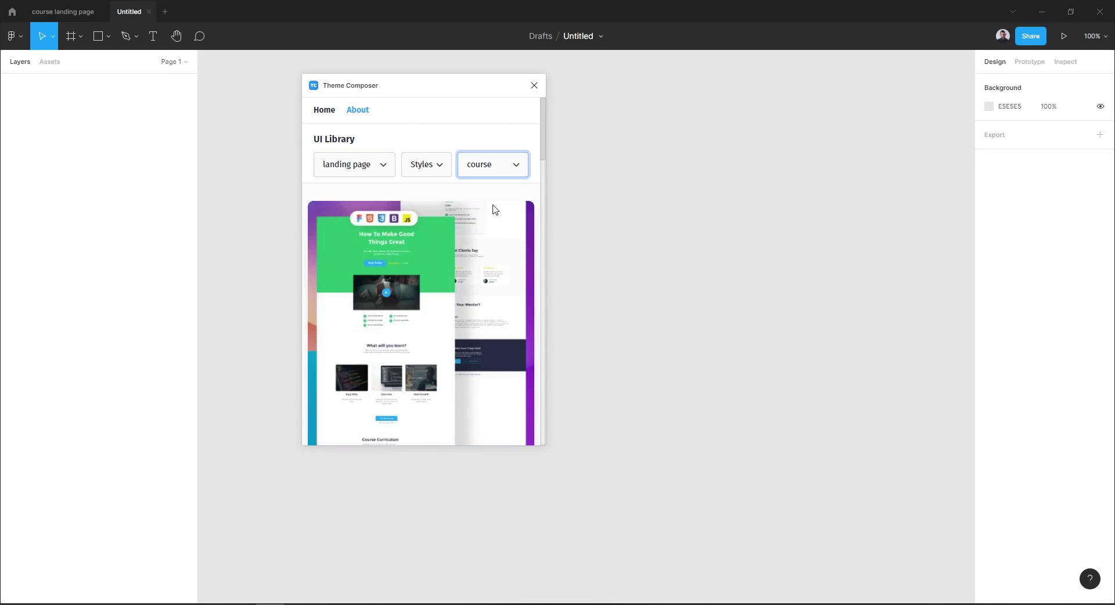
scroll(503, 236, down, 3)
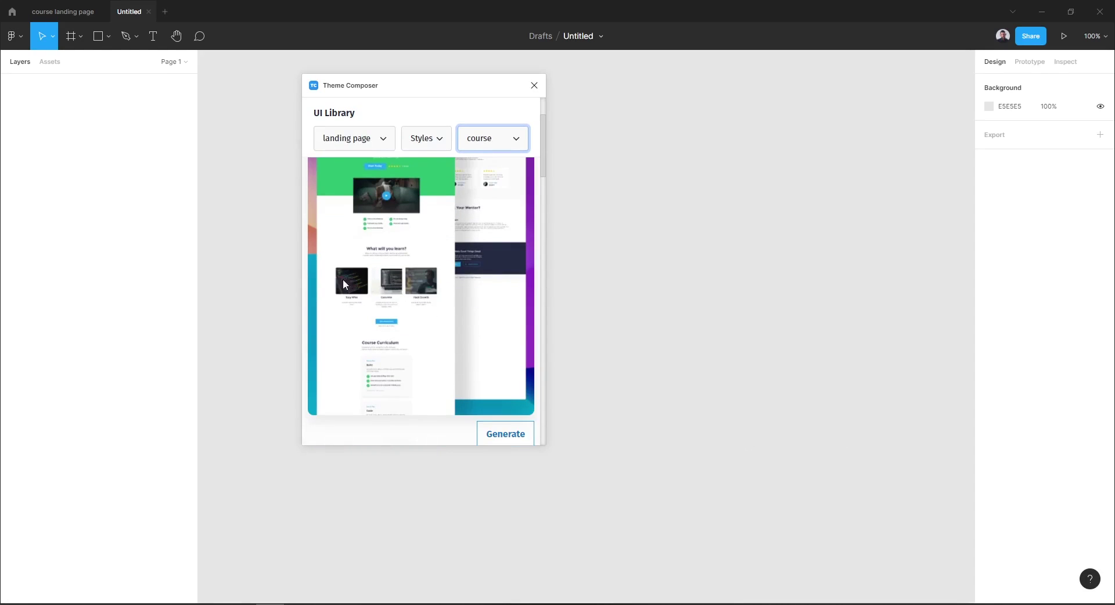
scroll(424, 255, down, 2)
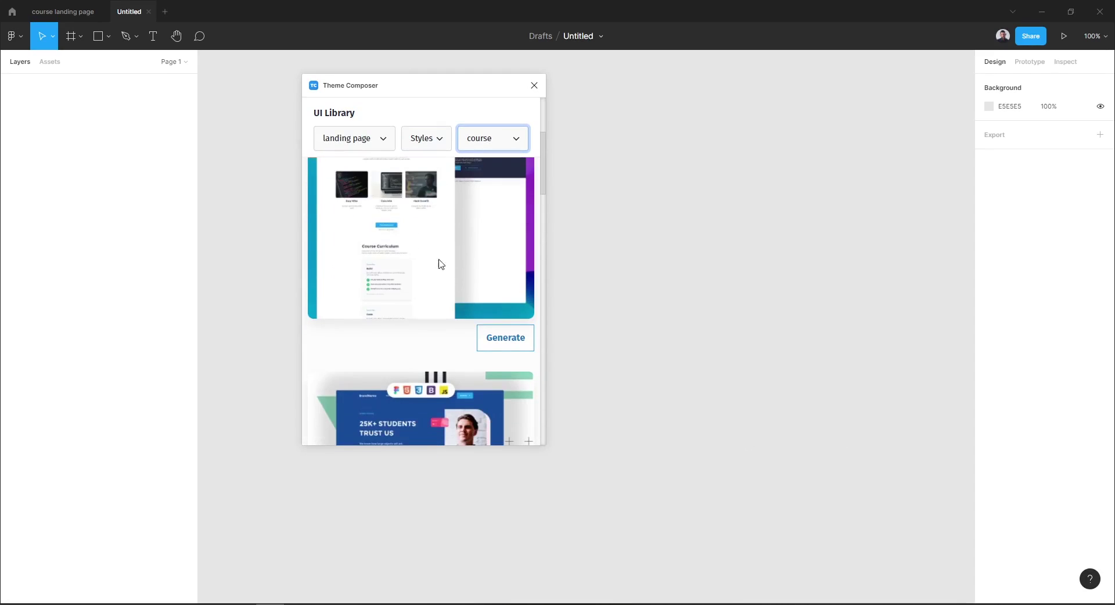
click(512, 345)
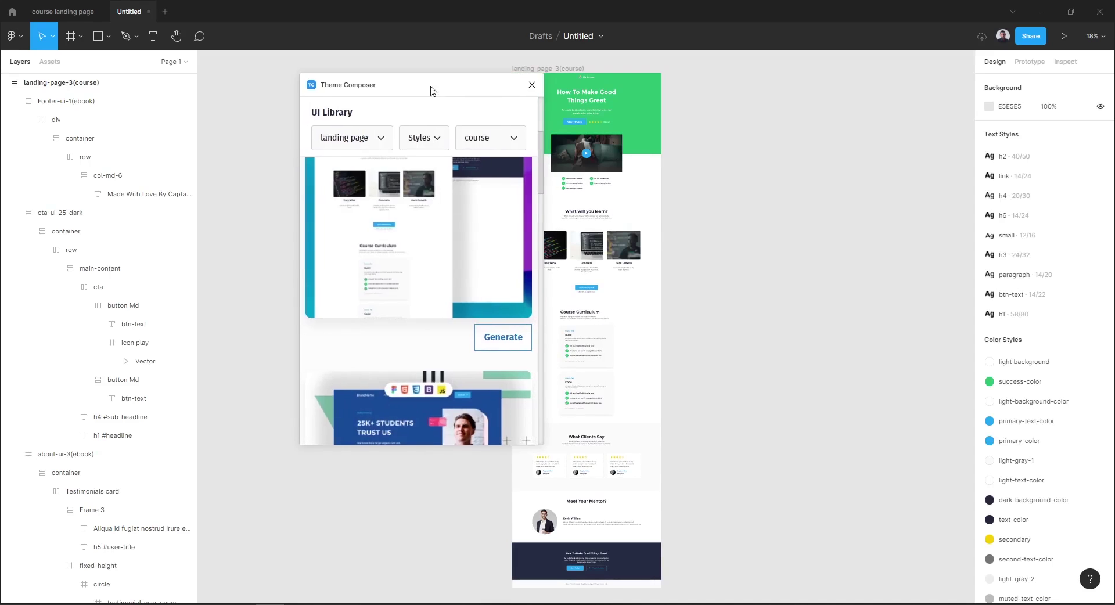
Step: Close the Theme Composer window and set the header brand text to Learn To Code
drag(449, 90, 384, 94)
click(466, 86)
ctrl+scroll(608, 74, up, 5)
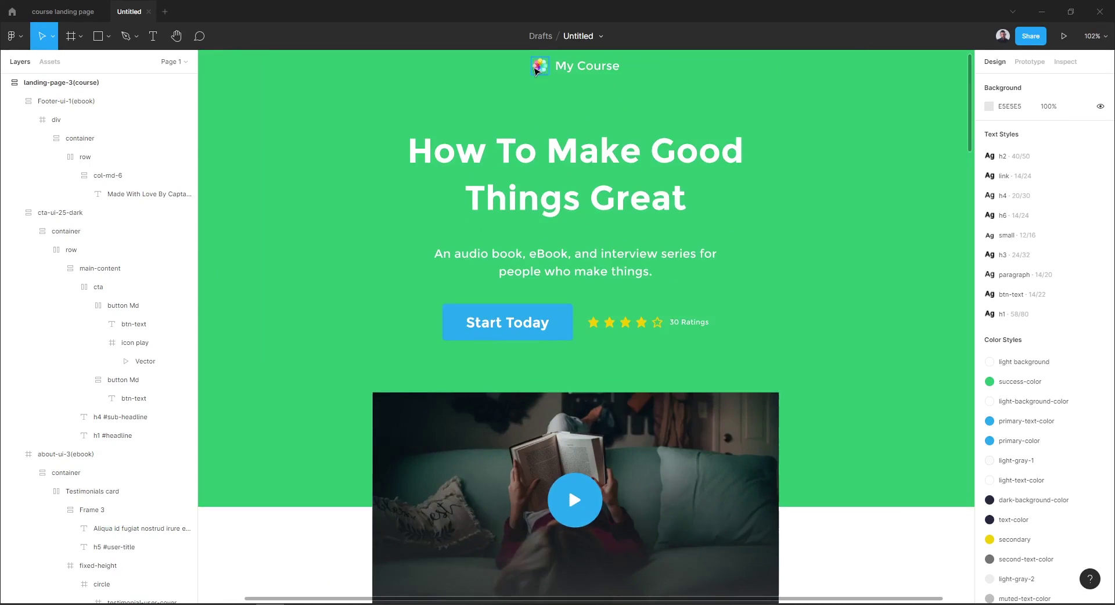
ctrl+scroll(540, 68, up, 2)
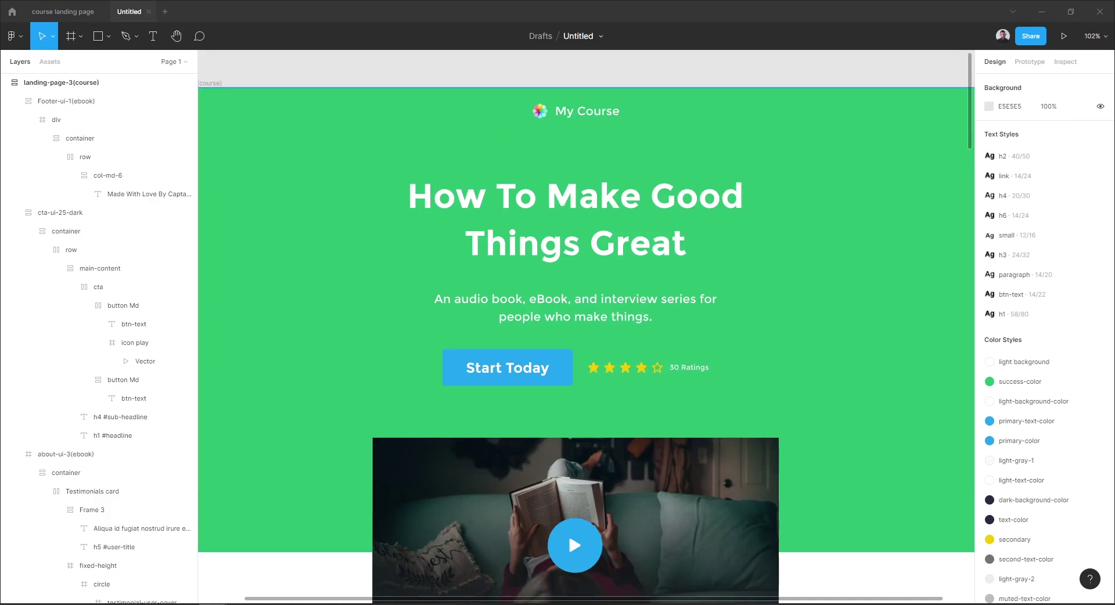
ctrl+click(611, 112)
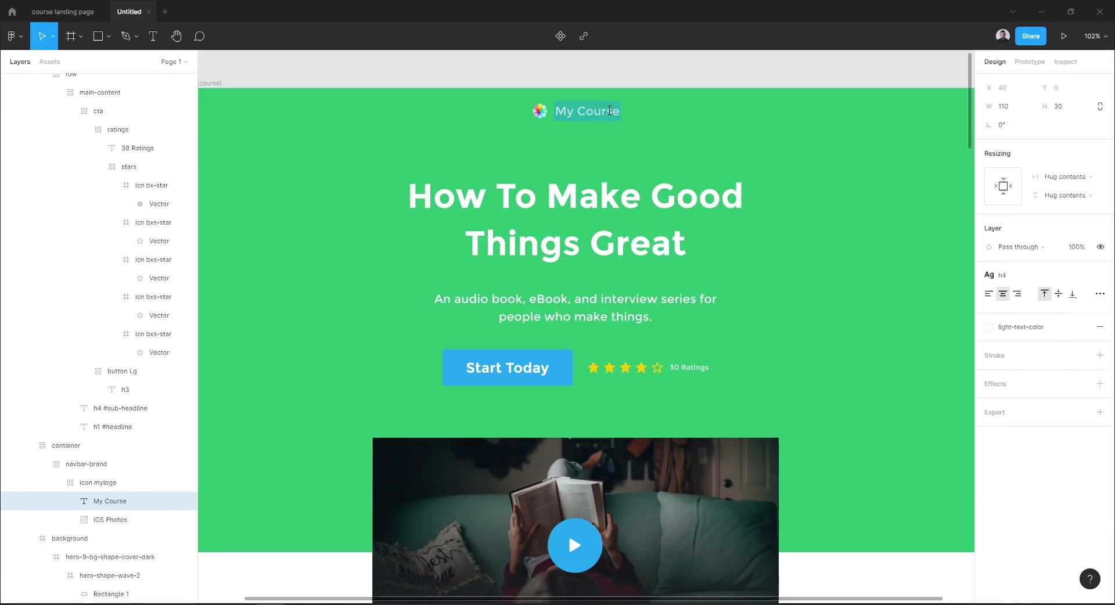
click(587, 112)
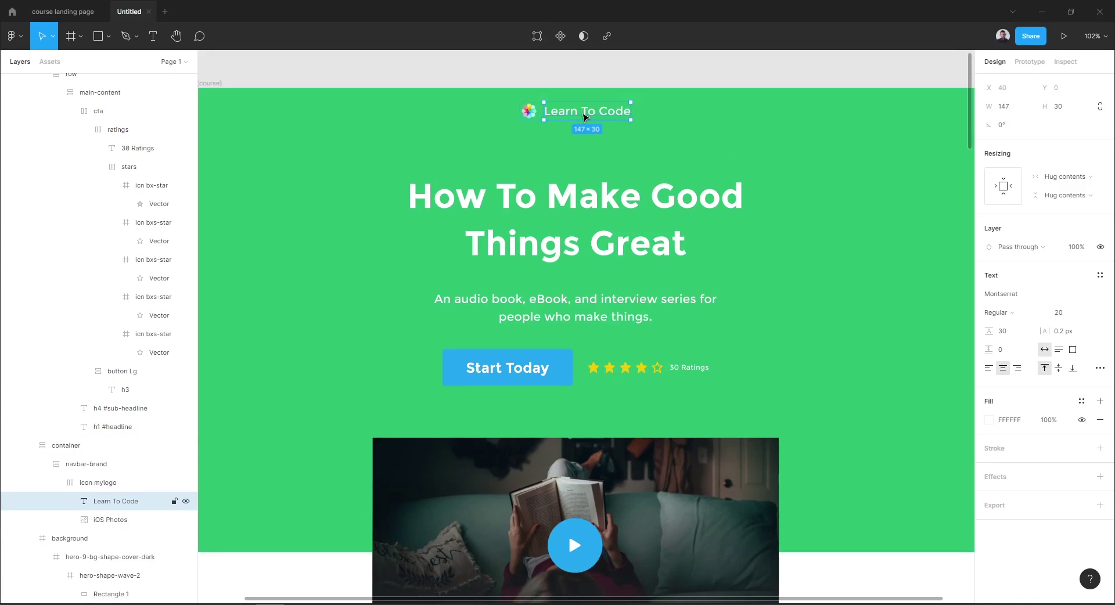
click(604, 85)
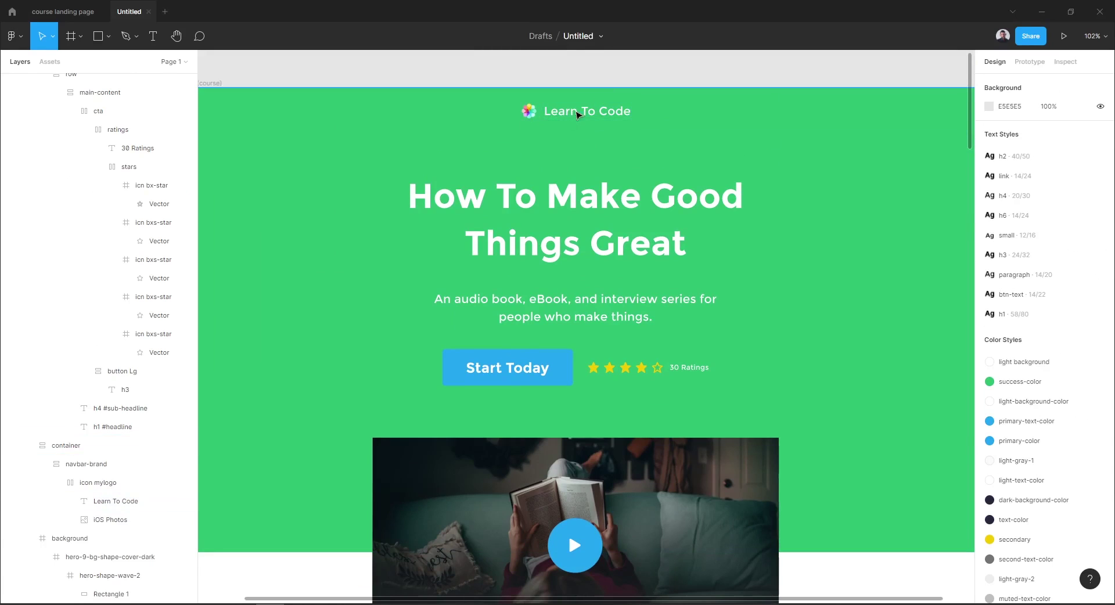
Step: Replace the logo image fill with the code icon from the Course landing page folder
click(530, 112)
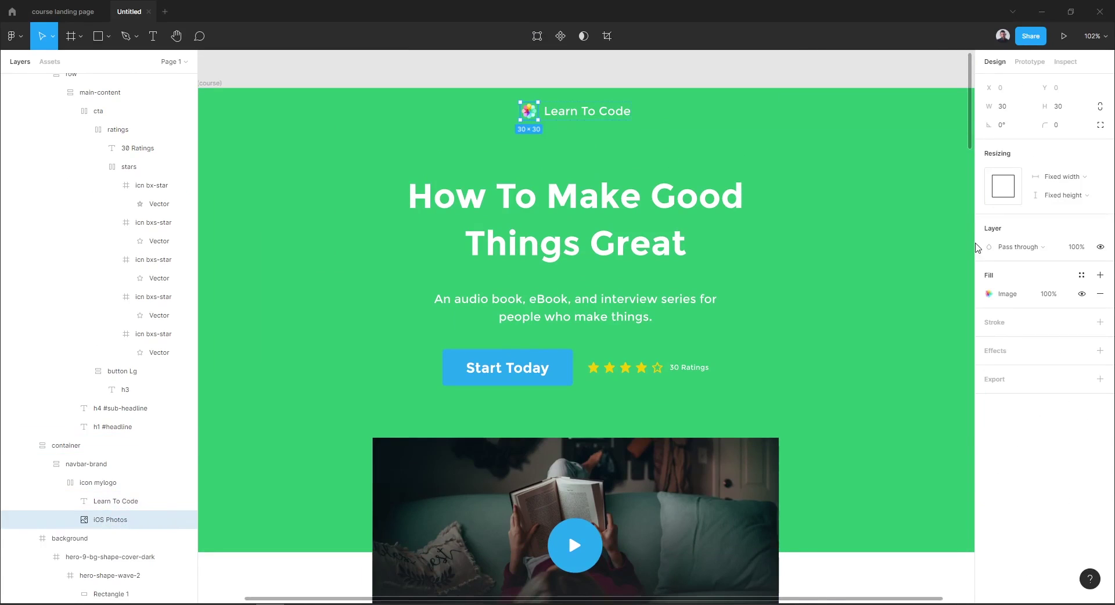
click(989, 294)
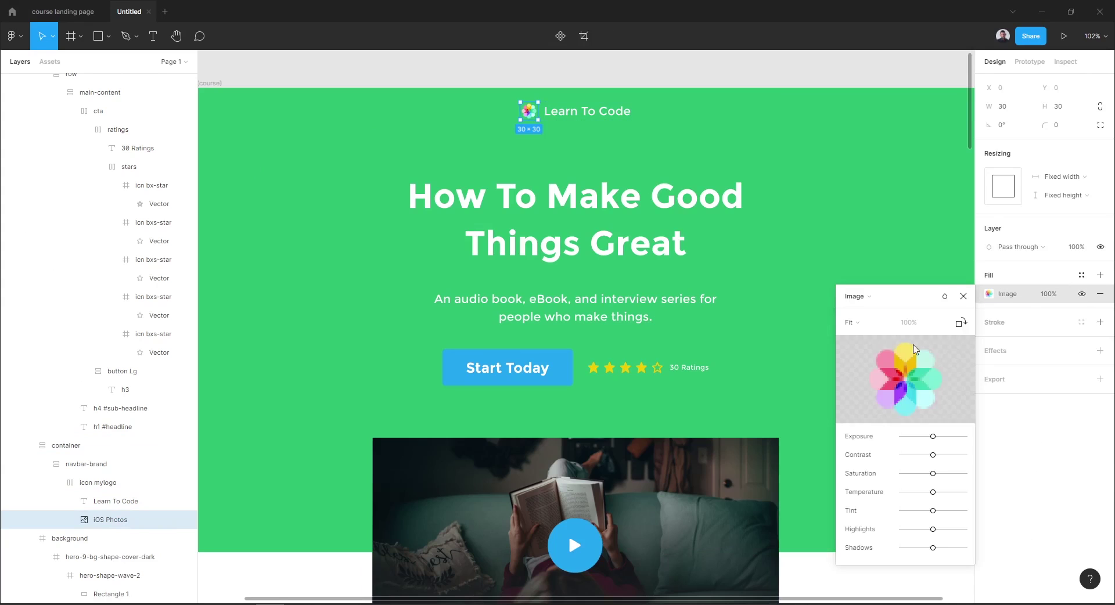
click(911, 381)
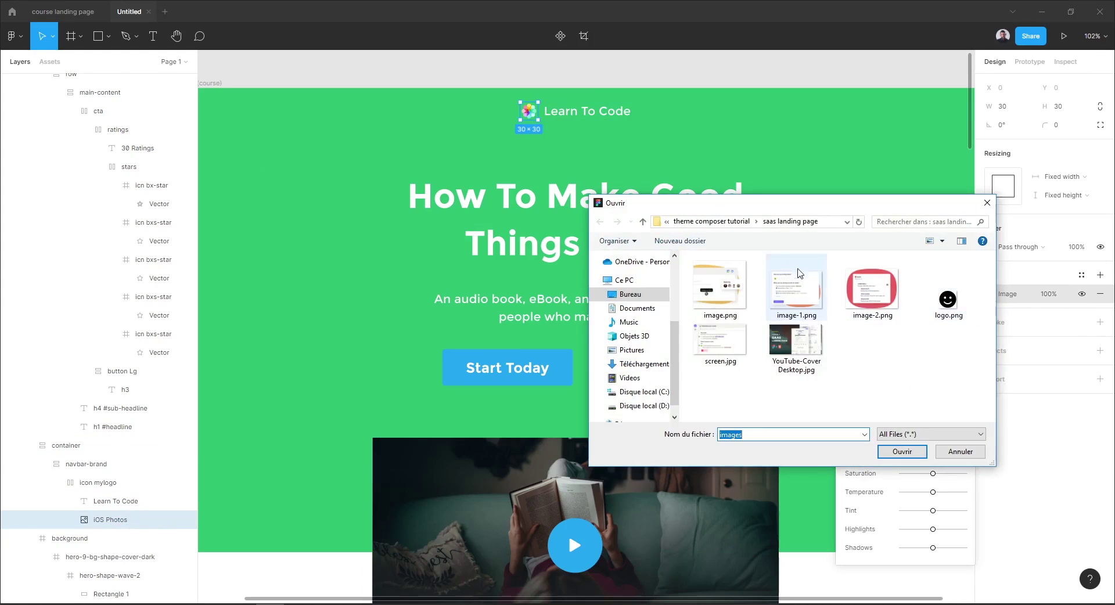
click(728, 223)
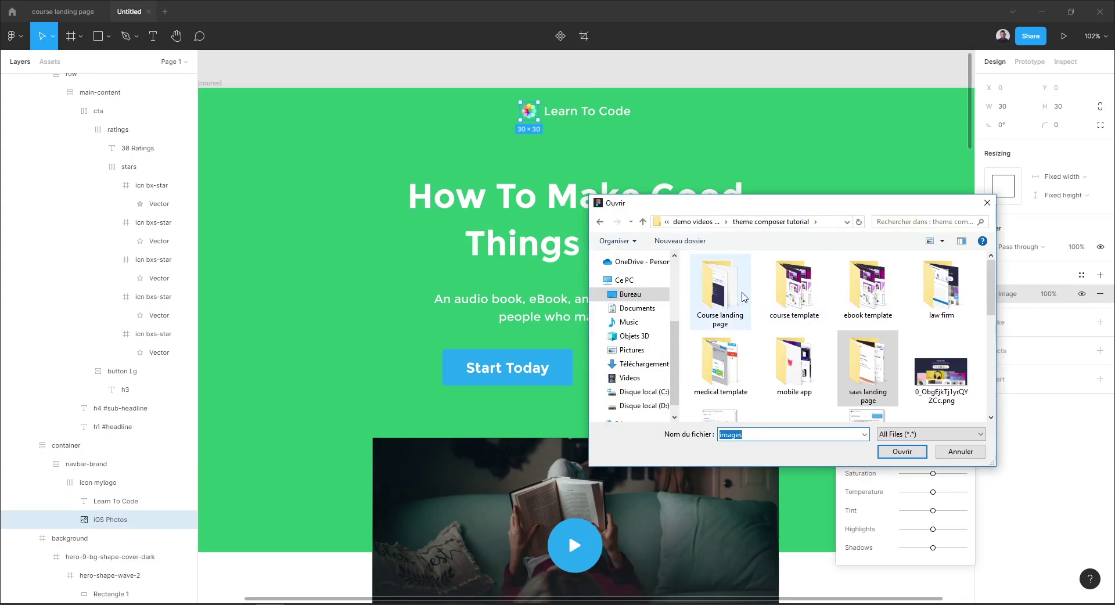
double_click(722, 282)
double_click(725, 304)
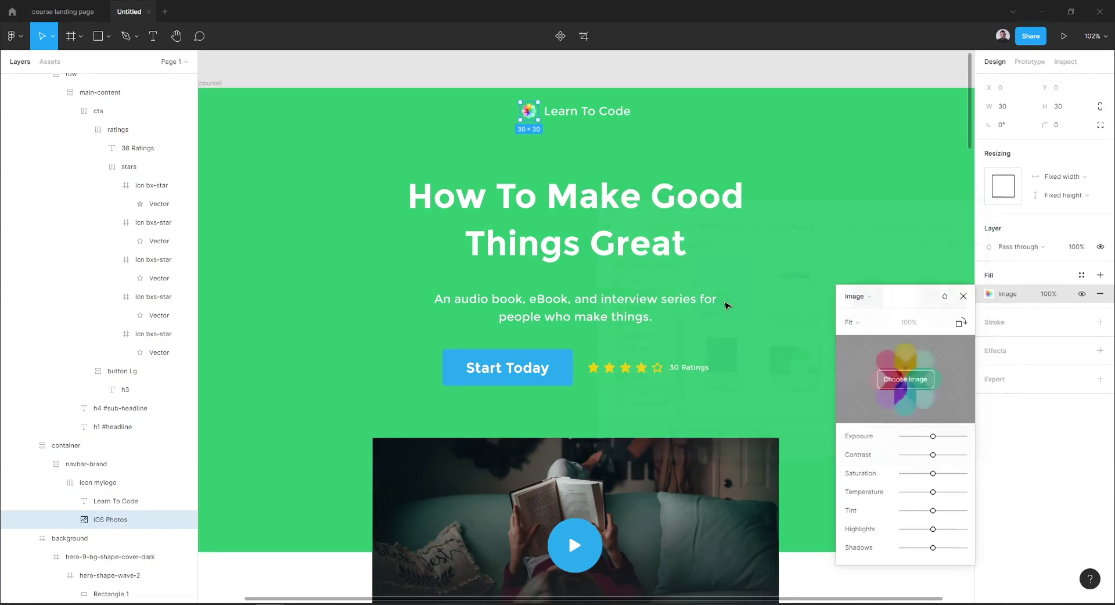
click(964, 296)
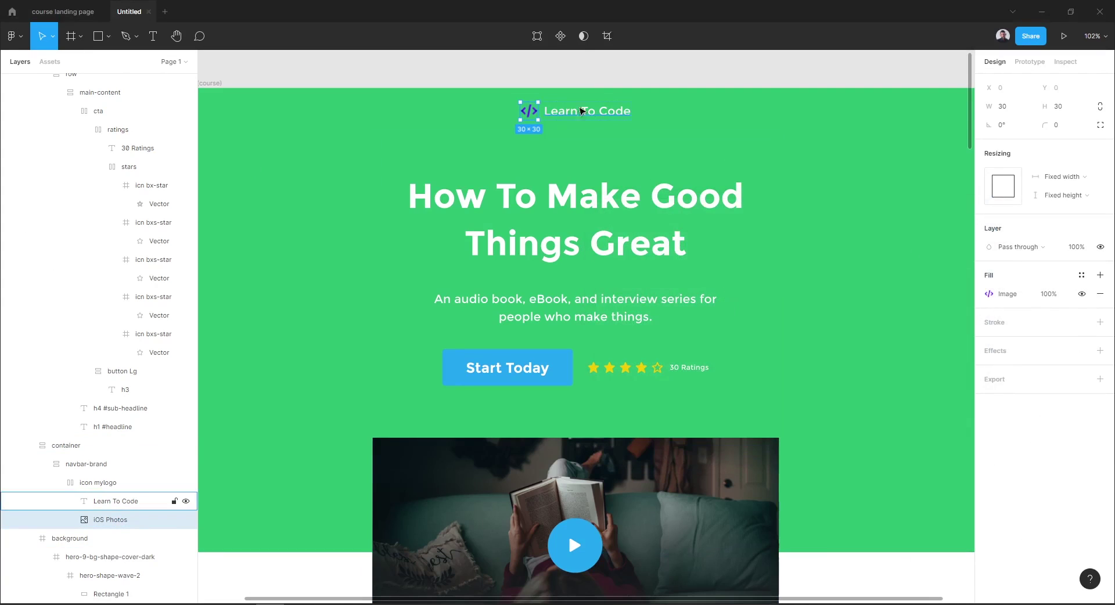
click(550, 80)
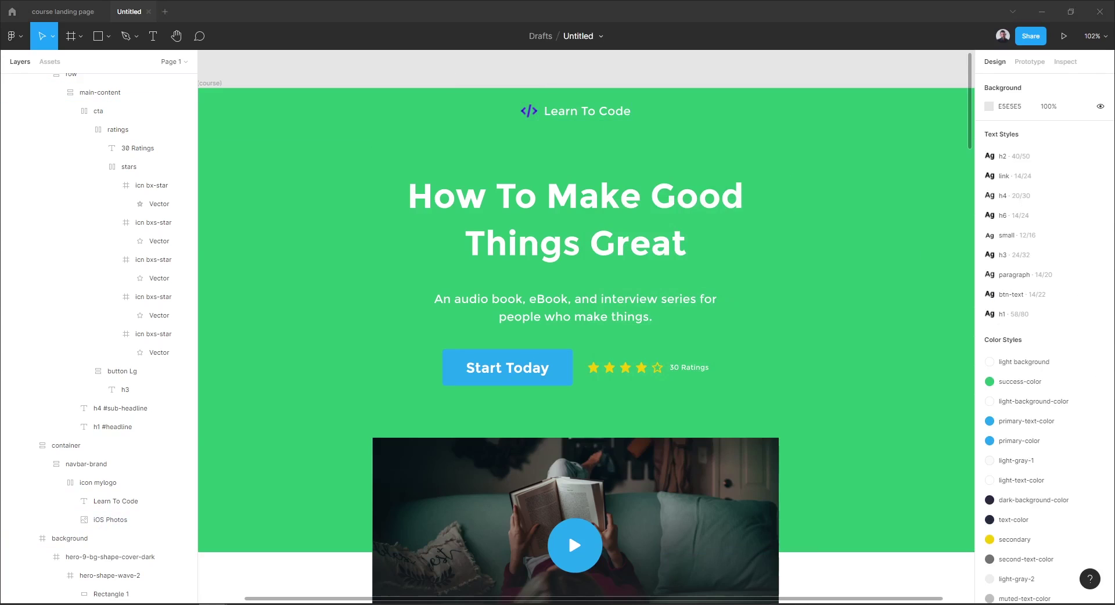
Step: Paste 'Learning to code can be easy and fun!' as the headline and a coding-journey subheadline
double_click(578, 225)
text(Learning to code can be easy and fun!)
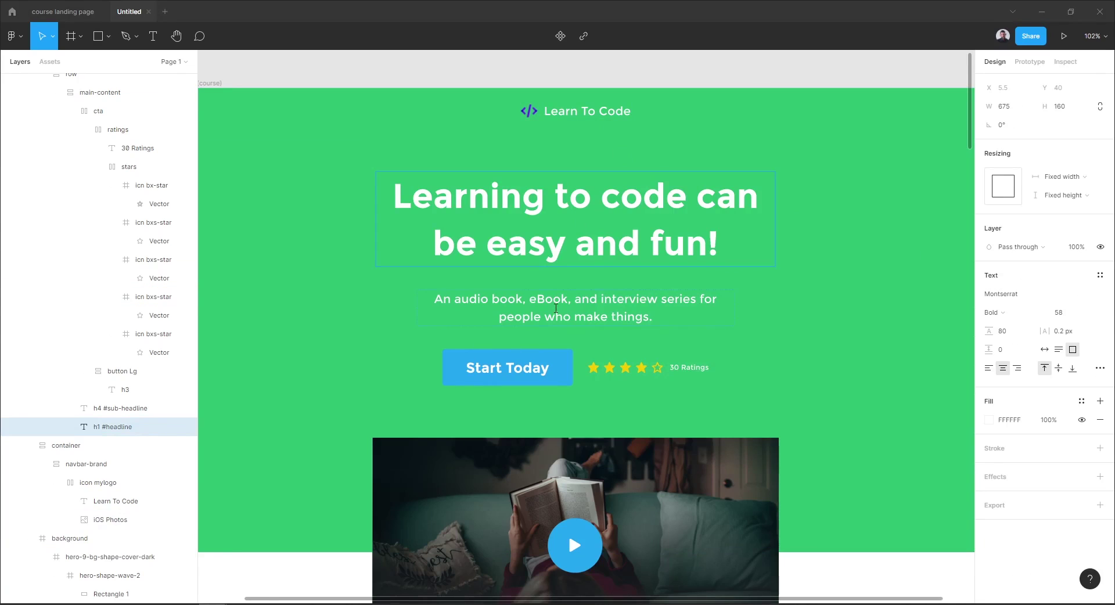
double_click(555, 308)
text(One of the best coding apps I have used to start my coding journey.)
key(Escape)
key(Escape)
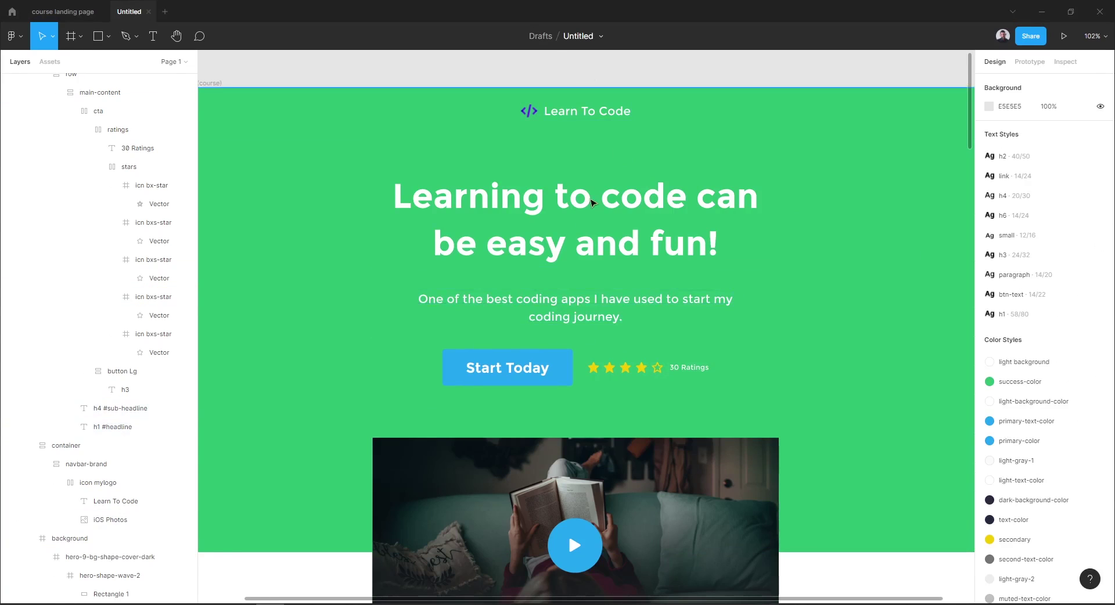
scroll(592, 202, down, 3)
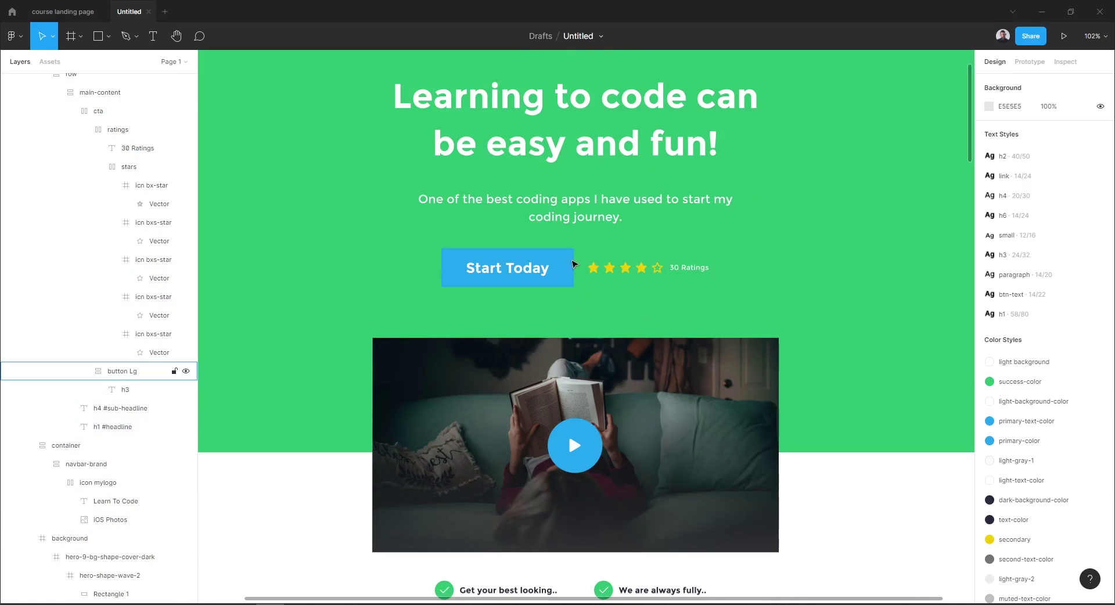
Step: Edit the primary-color style via the Start Today button fill, shifting its hue to orange F08523
click(570, 266)
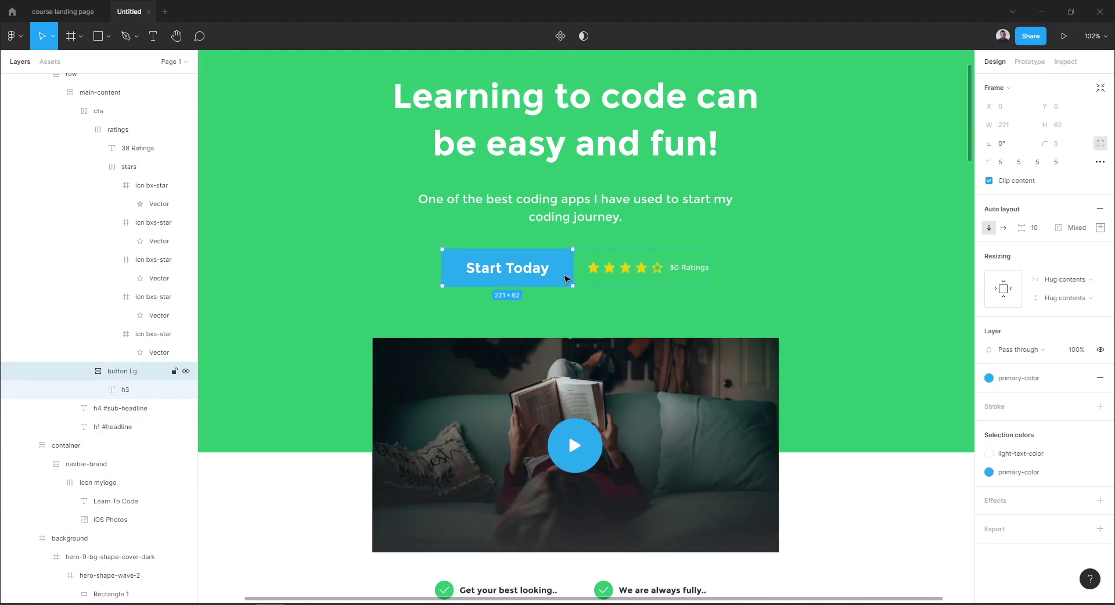
scroll(567, 279, down, 3)
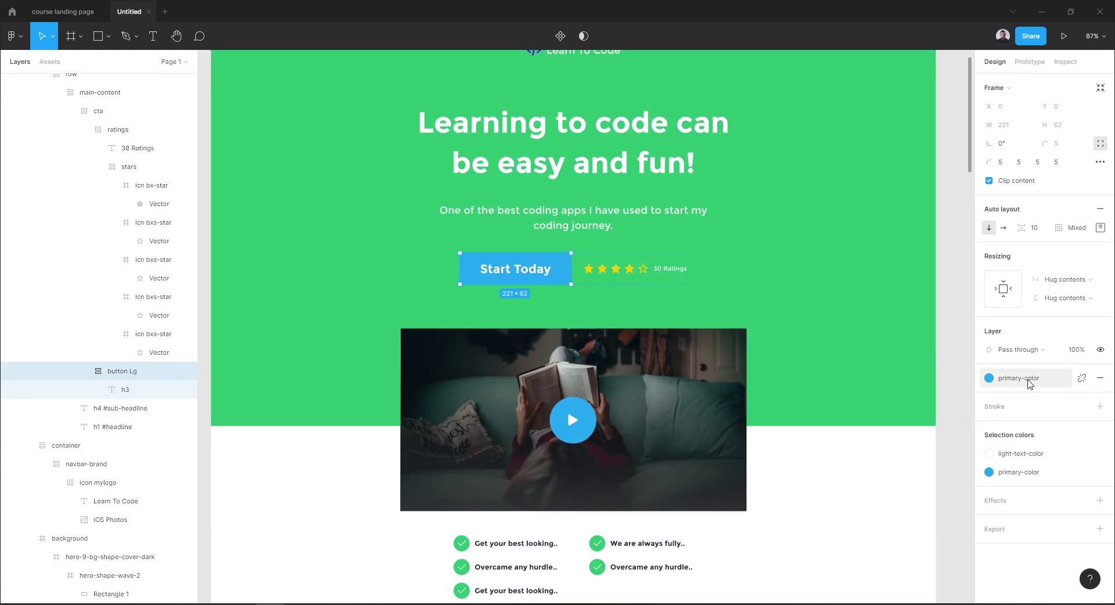
click(1025, 377)
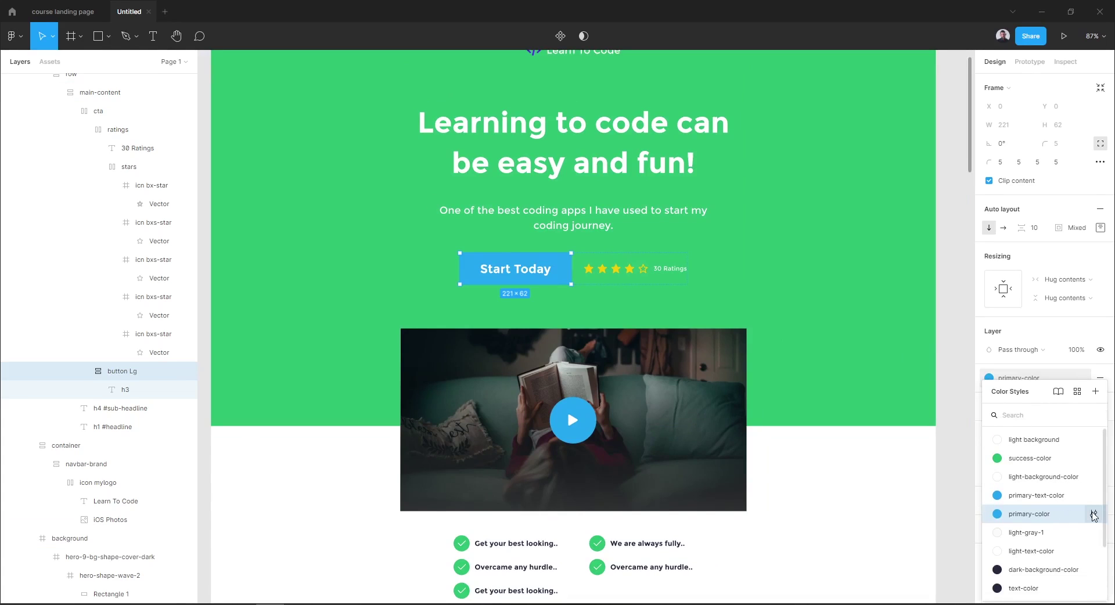
click(1093, 514)
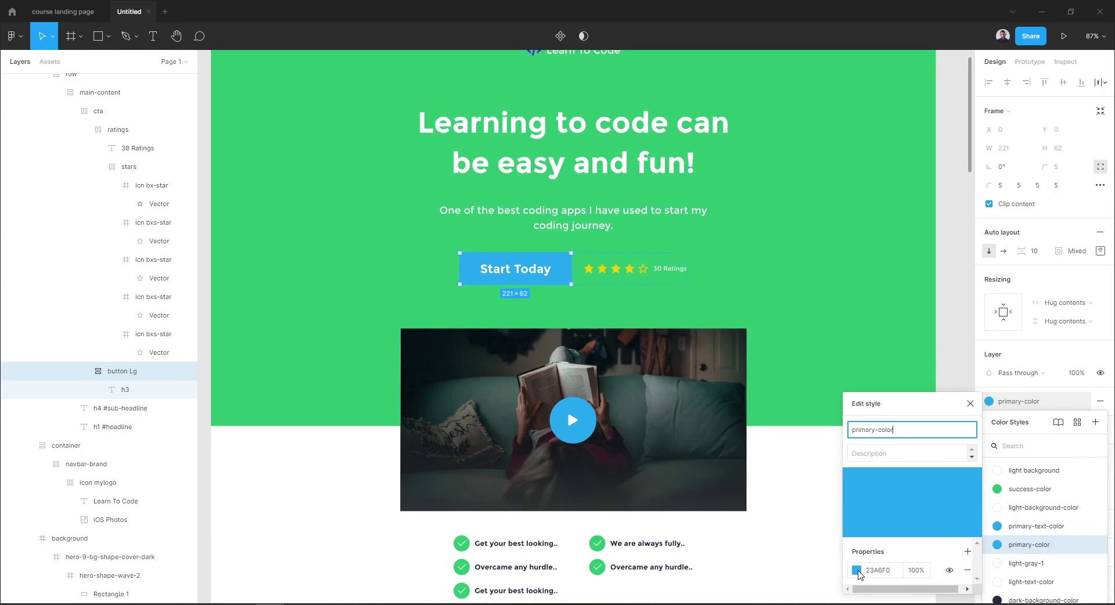
click(856, 570)
drag(762, 471, 749, 468)
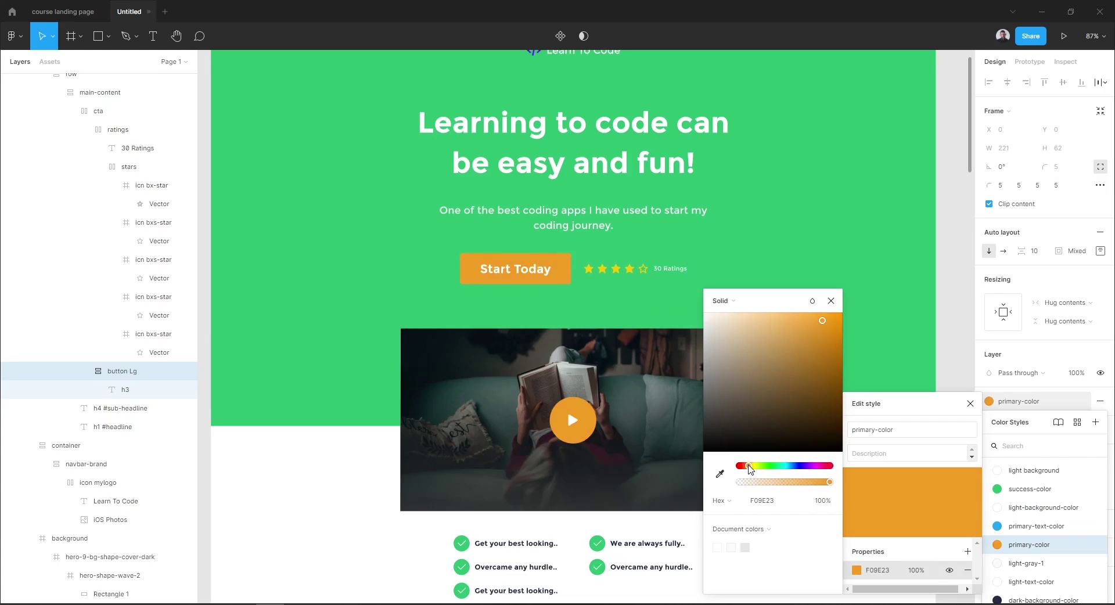
click(831, 300)
Step: Paste a man-coding-on-laptop photo as the hero video image fill and delete the old reading-photo fill
key(Escape)
scroll(509, 302, down, 3)
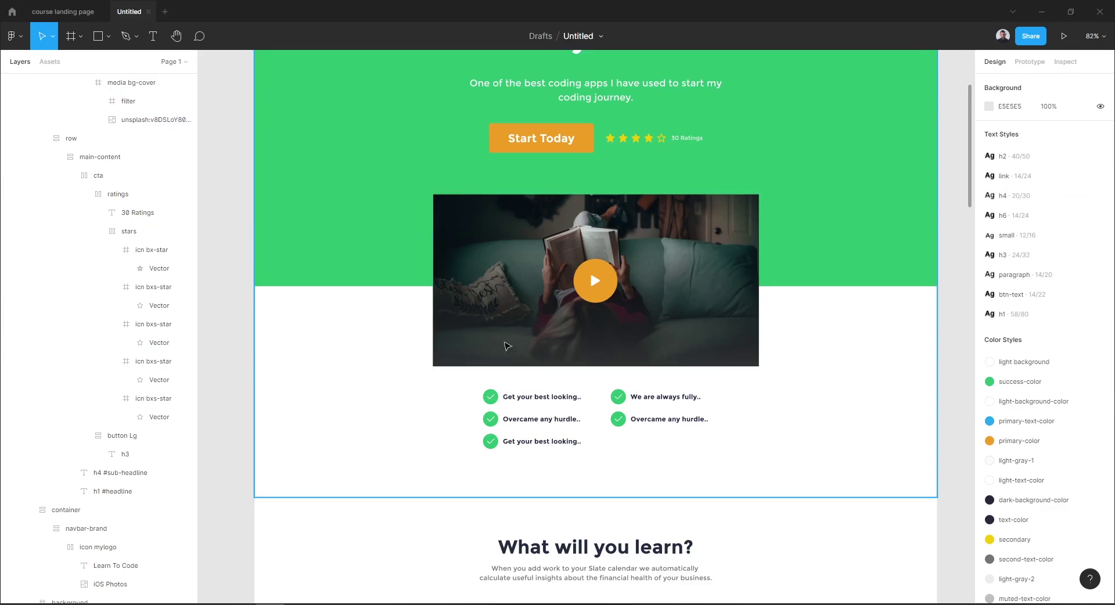
click(509, 303)
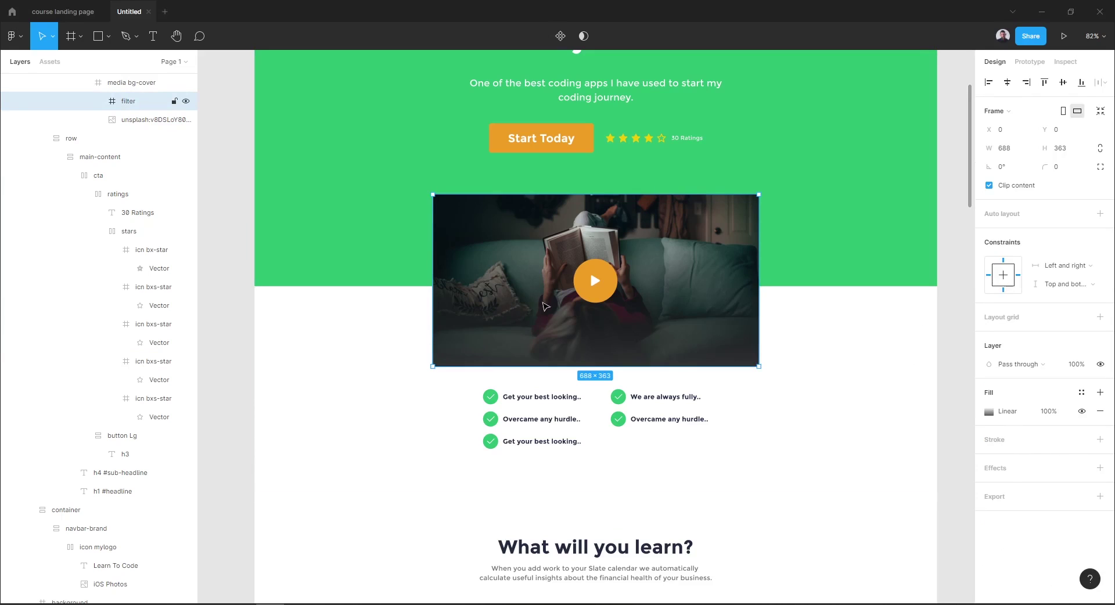
shift+click(187, 119)
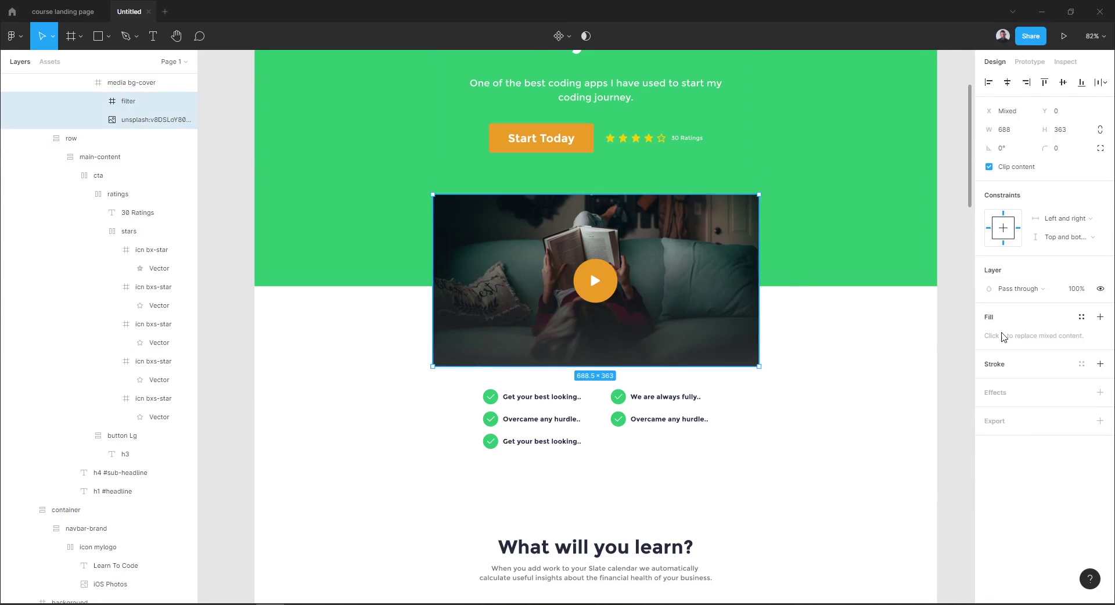
click(129, 120)
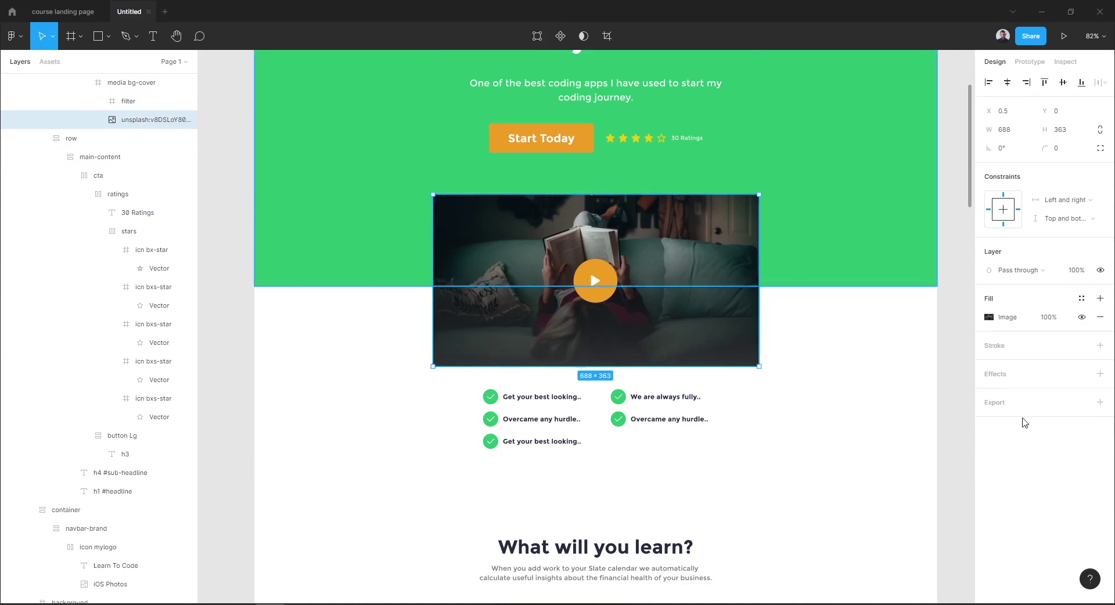
click(989, 317)
click(990, 317)
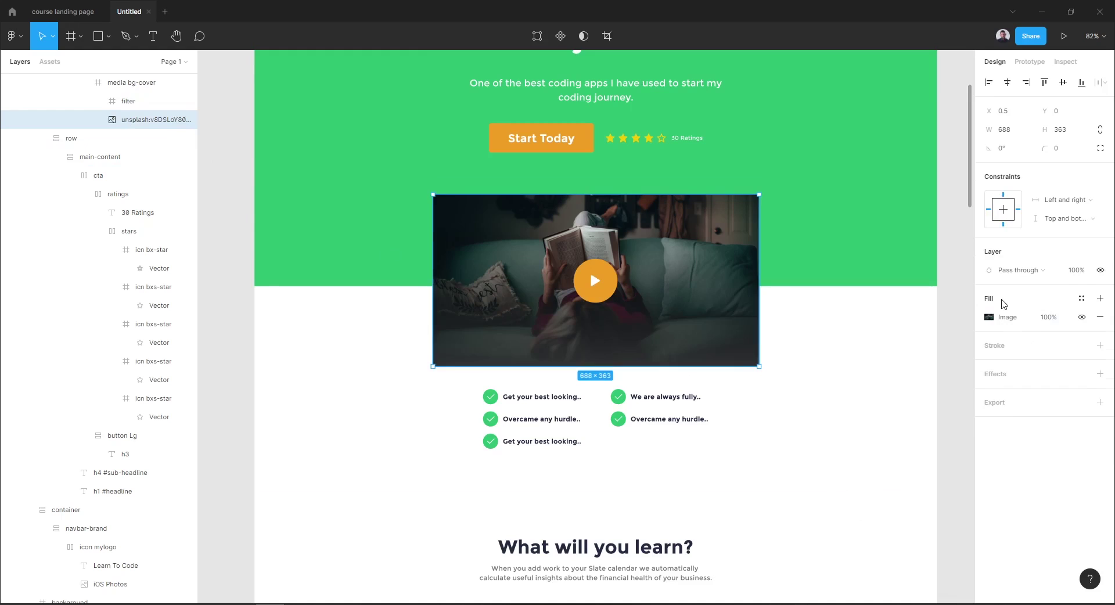
key(ctrl+v)
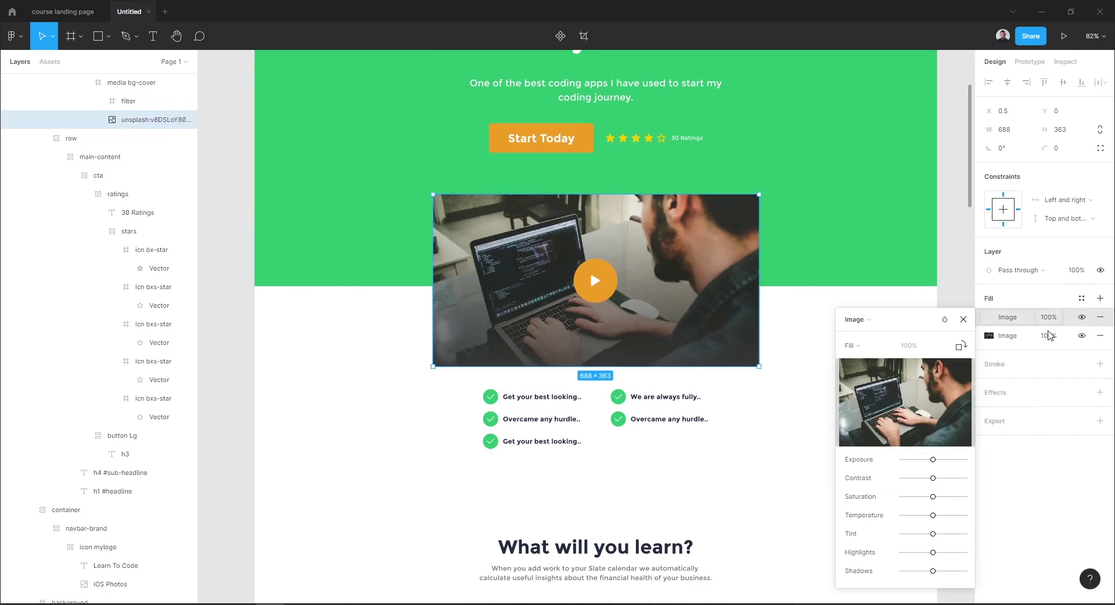
click(1099, 336)
click(957, 310)
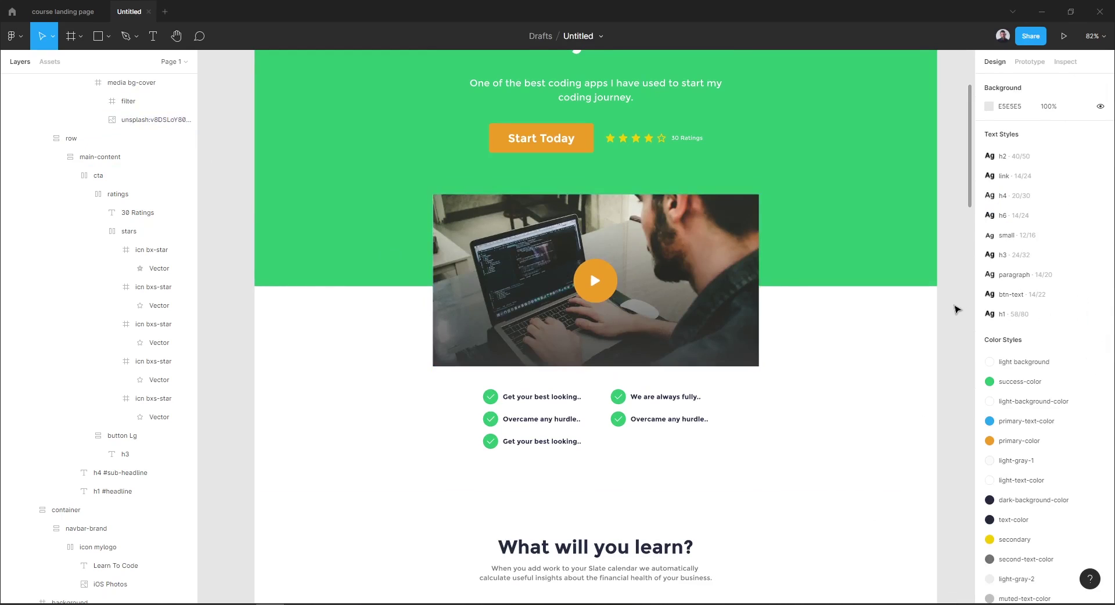
scroll(955, 297, up, 3)
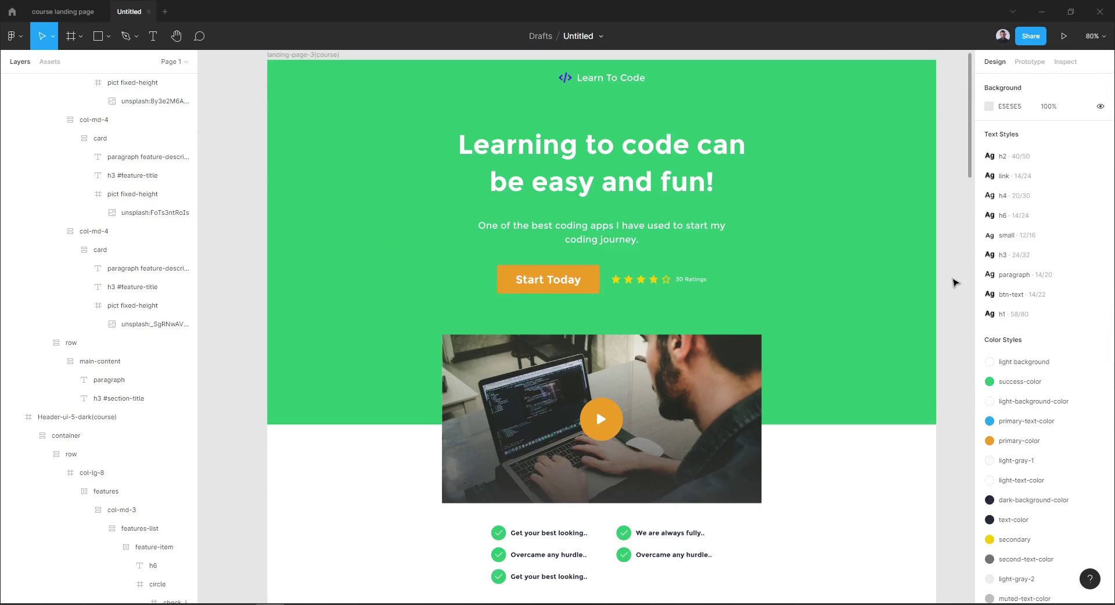
scroll(953, 282, down, 4)
Step: Replace the Easy Wins, Concrete and Hack Growth card images with app and code screenshots
scroll(953, 282, down, 5)
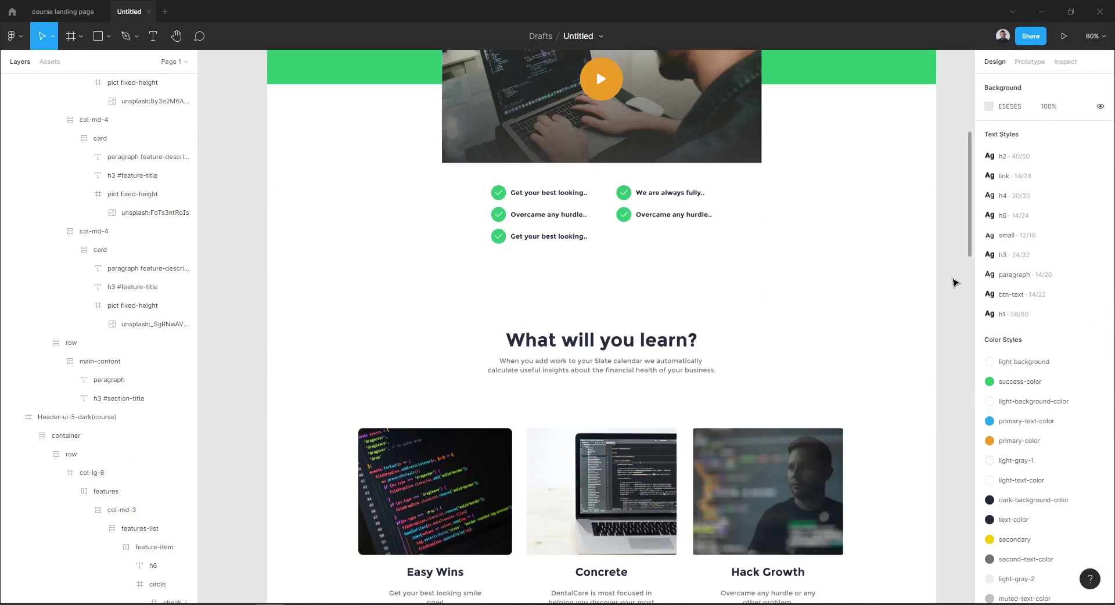
click(435, 305)
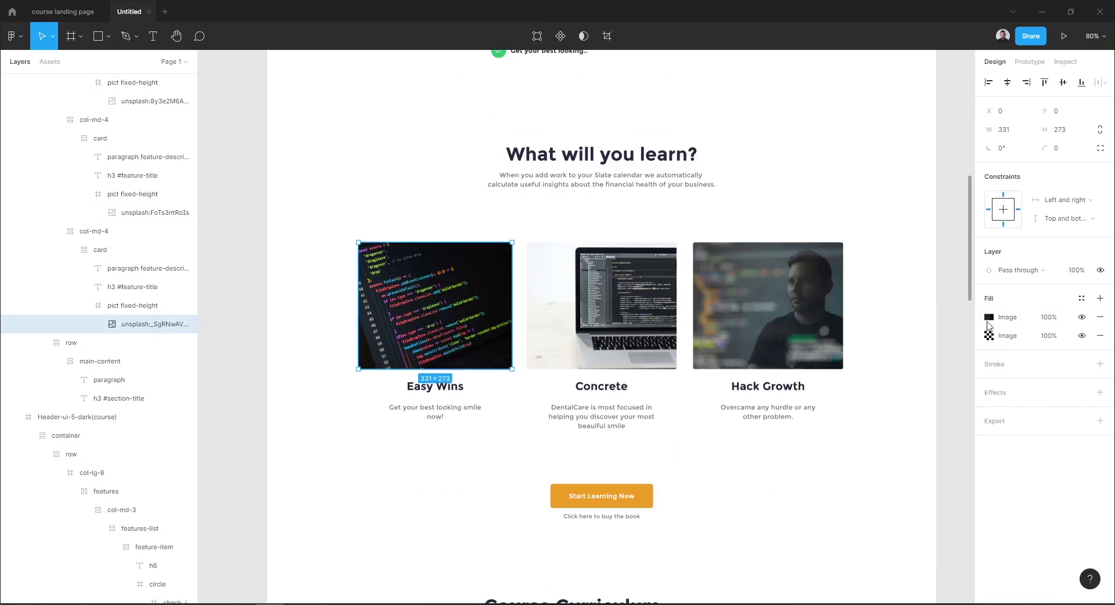
click(990, 317)
click(906, 400)
double_click(722, 351)
click(601, 305)
click(989, 317)
click(906, 401)
double_click(801, 351)
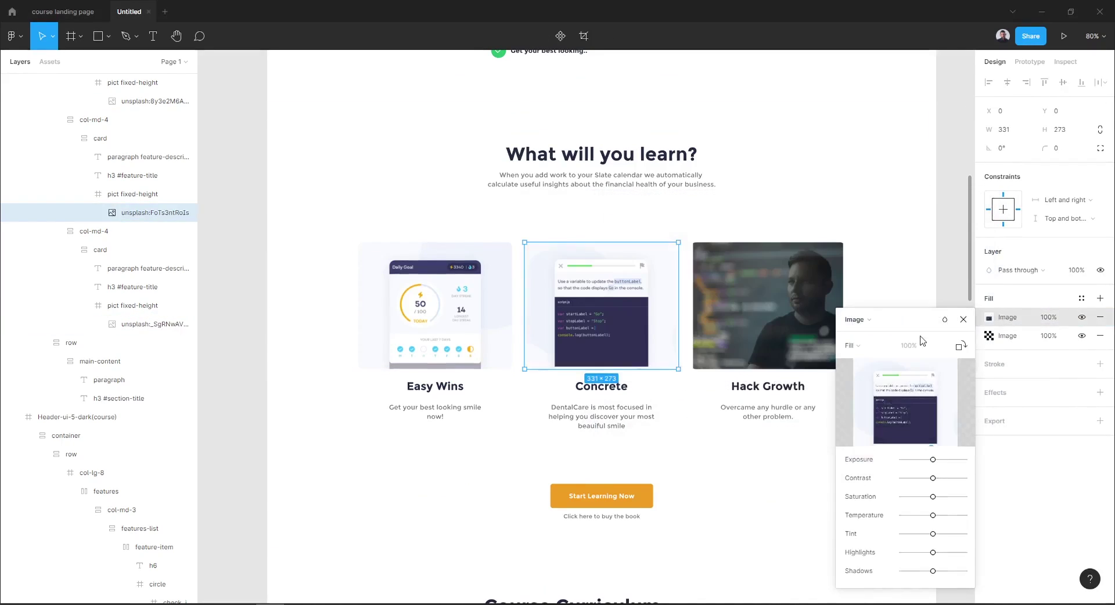
click(767, 305)
click(990, 317)
click(905, 403)
double_click(930, 316)
Step: Retitle the feature cards 'Bite-size exercises' and 'Code Playground'
scroll(930, 316, down, 2)
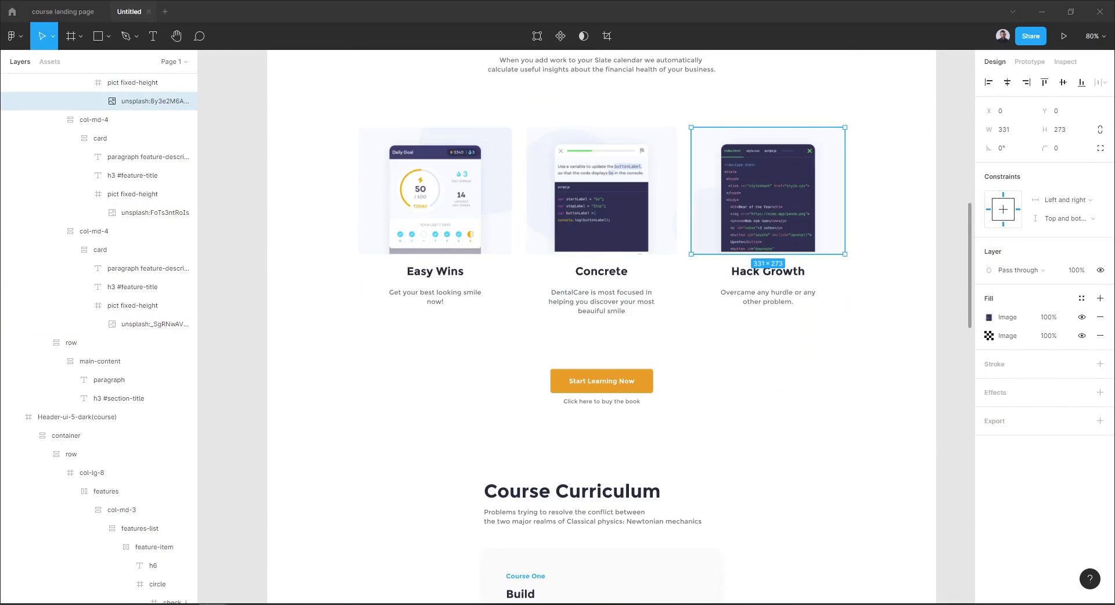
double_click(435, 271)
text(Bite-size exercises)
double_click(601, 272)
text(Code Playground)
double_click(767, 272)
scroll(767, 266, down, 5)
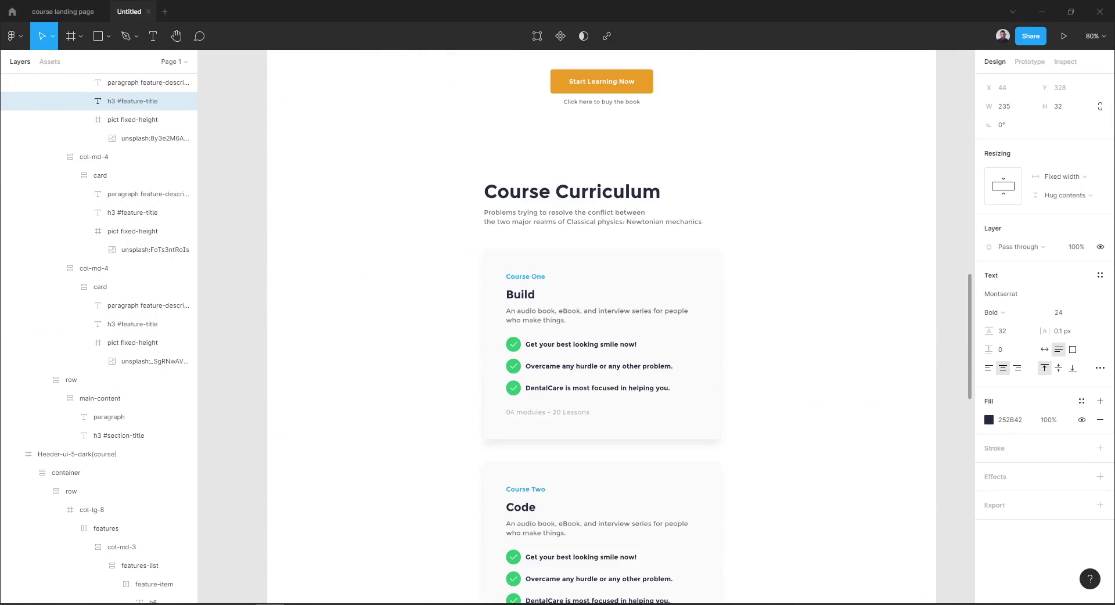
Step: Rename the curriculum heading 'Real-world projects' and project cards 'Your Personal Homepage' and 'User Profile'
double_click(572, 188)
text(Real-world projects)
scroll(572, 188, down, 2)
double_click(520, 179)
text(Your Personal Homepage)
key(Escape)
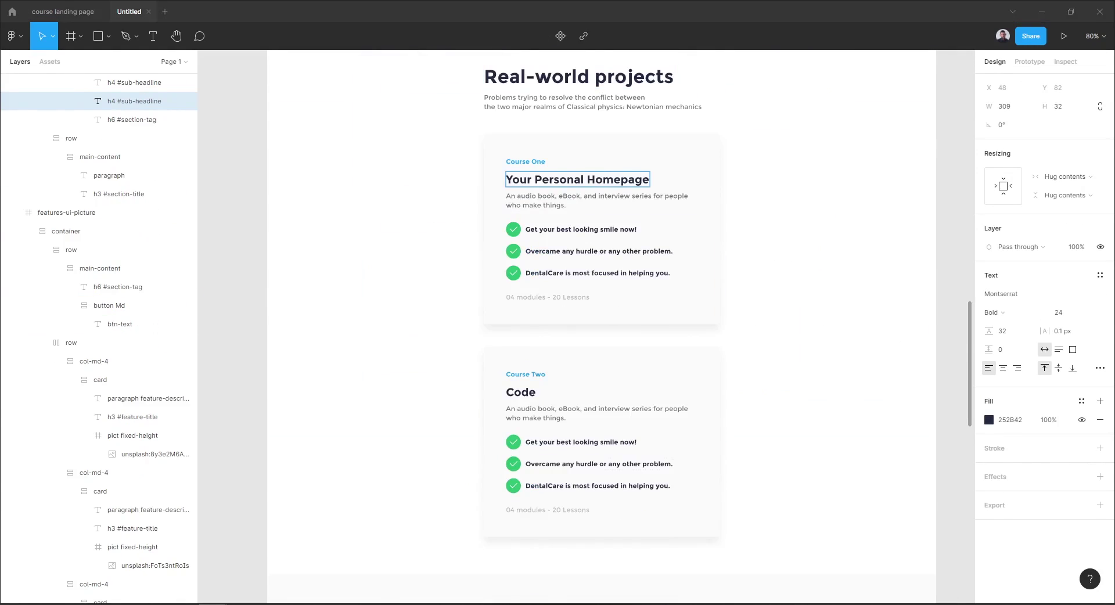
scroll(791, 249, down, 3)
double_click(520, 215)
text(User Profile)
Step: Add a third project card titled 'Landing Page'
scroll(667, 274, down, 3)
click(736, 383)
drag(736, 388, 736, 528)
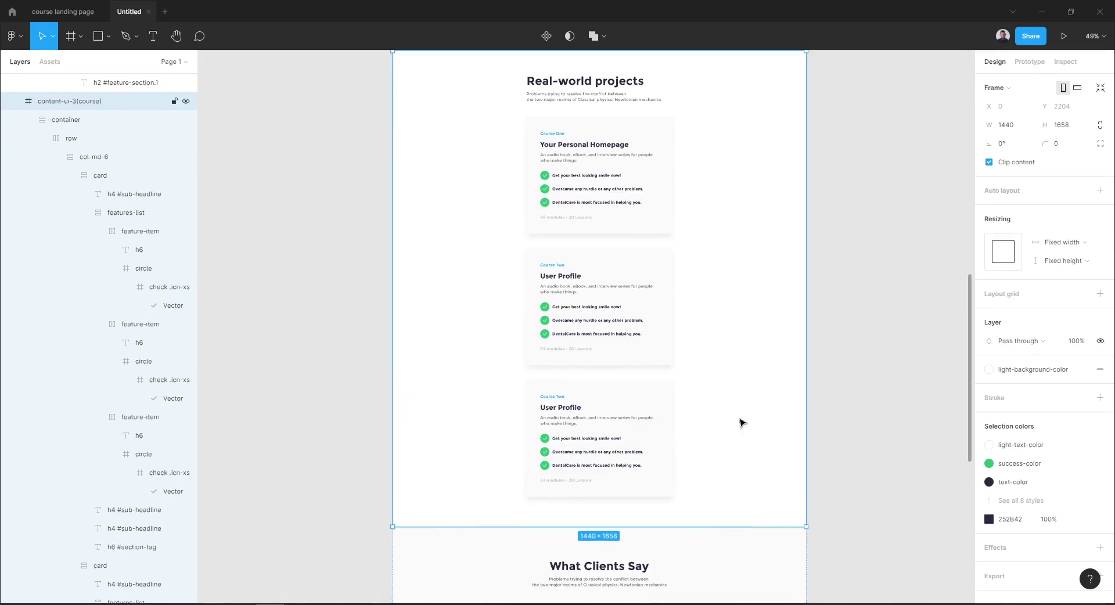
scroll(739, 421, up, 3)
double_click(498, 267)
text(Landing Page)
key(Escape)
Step: Paste a new smiling-man portrait into the Meet Your Mentor photo
scroll(557, 325, down, 6)
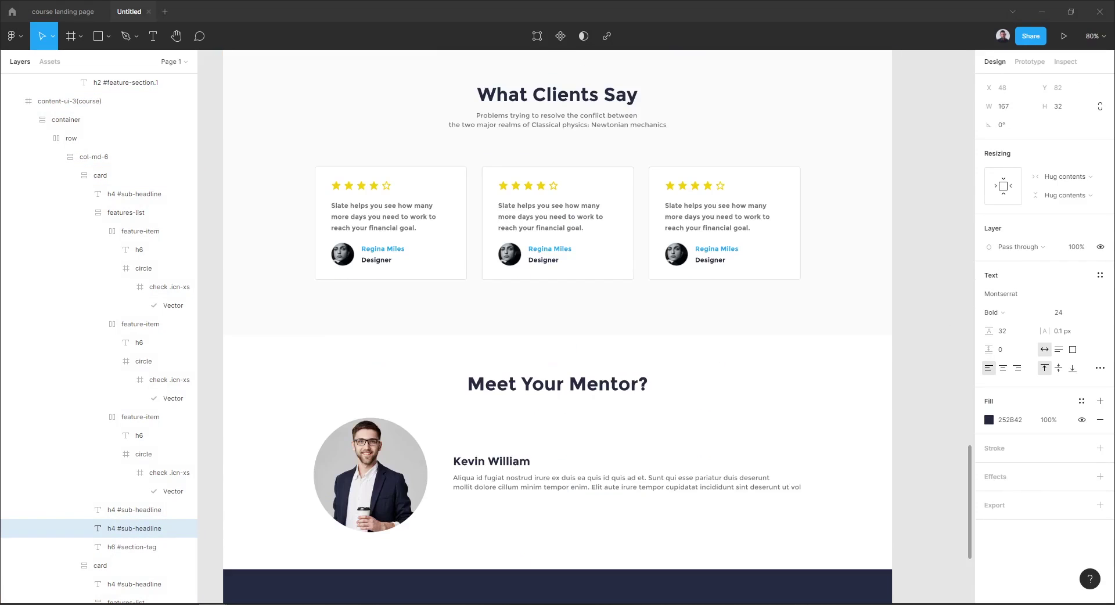
click(371, 474)
key(ctrl+v)
key(Escape)
scroll(751, 238, down, 3)
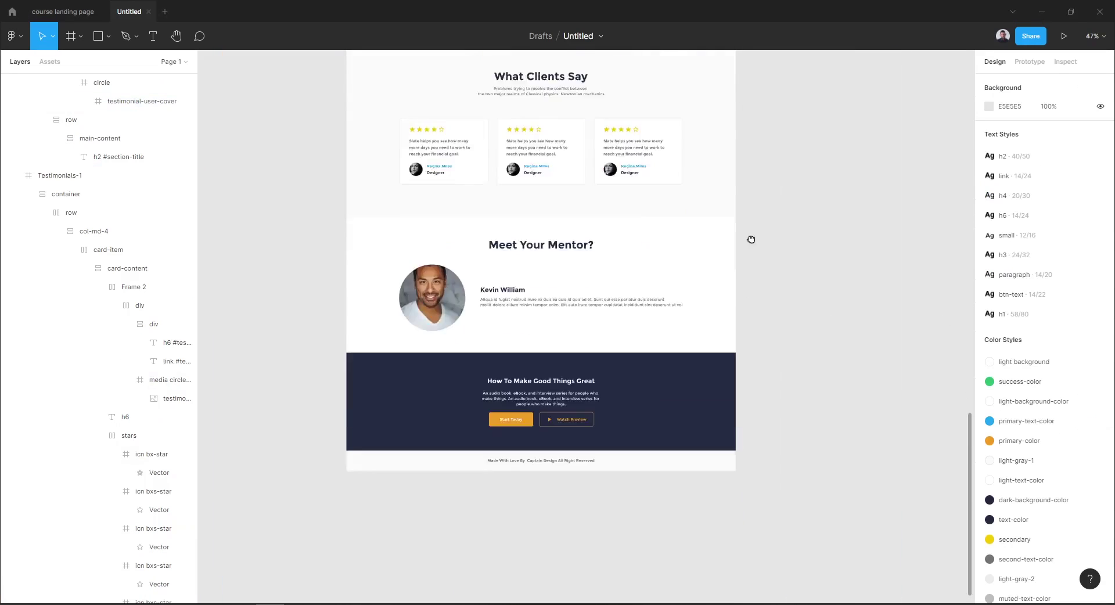
scroll(760, 348, up, 5)
scroll(760, 348, down, 5)
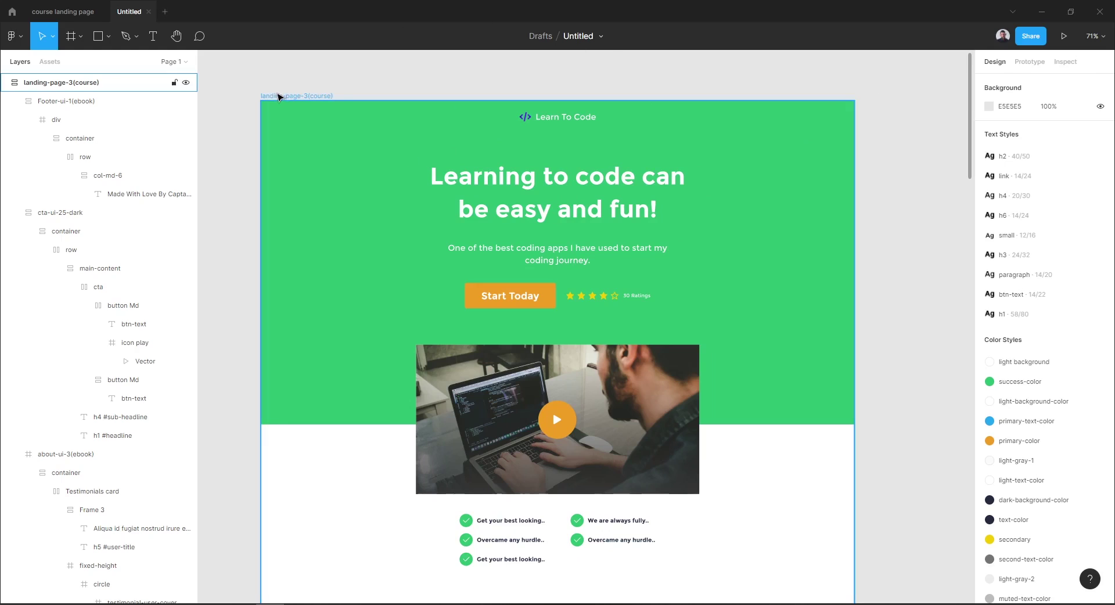
Step: Run Theme Composer's Html Previewer on the landing page and copy landing-page-3(course)'s preview URL
click(284, 98)
right_click(411, 72)
mouse_move(493, 147)
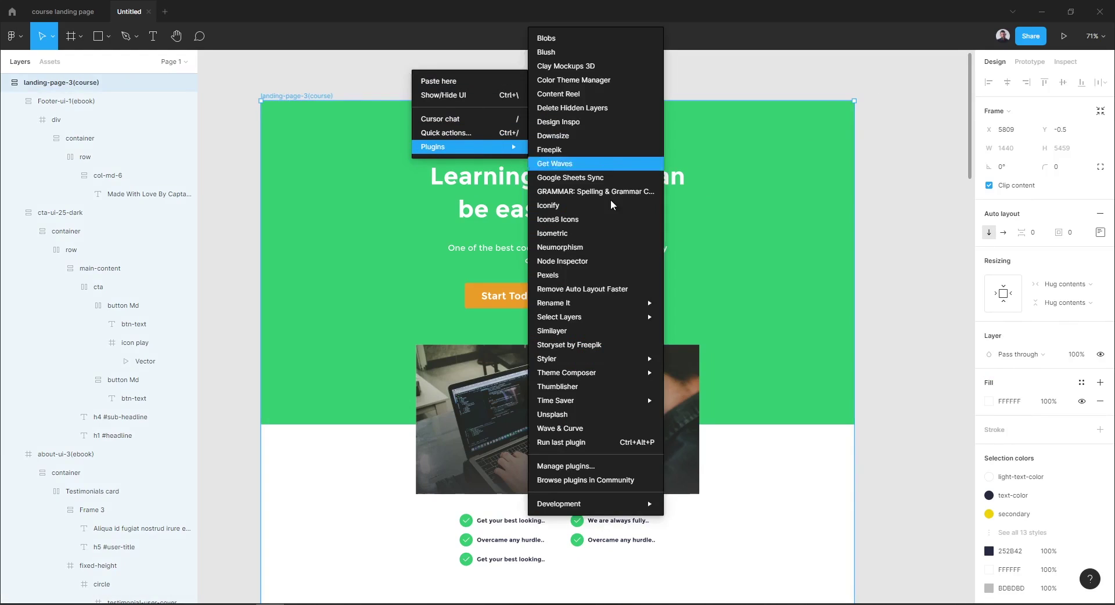
mouse_move(608, 377)
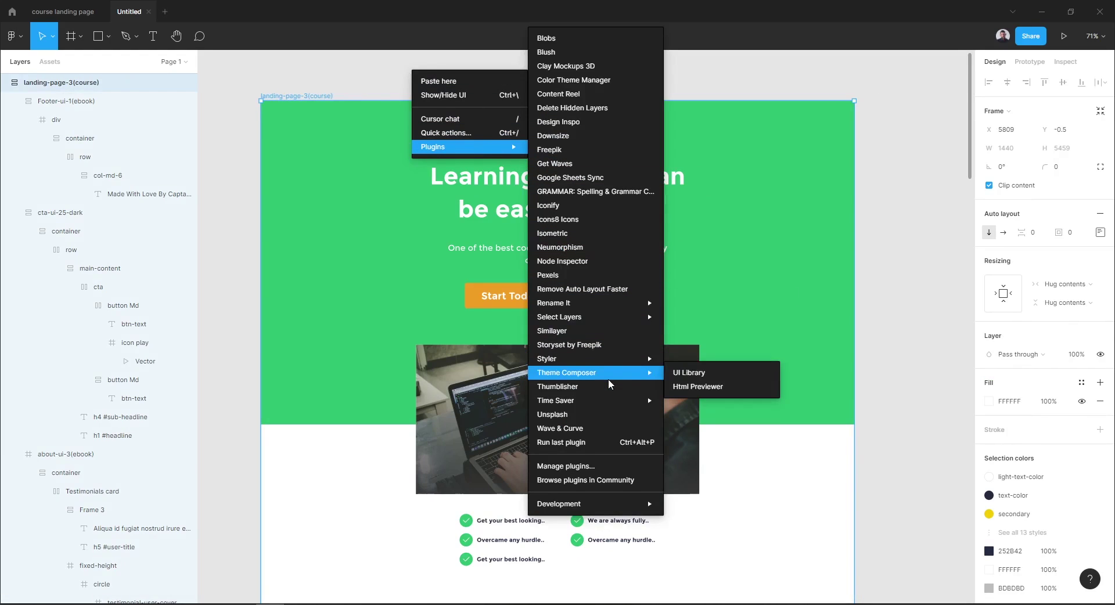
click(698, 388)
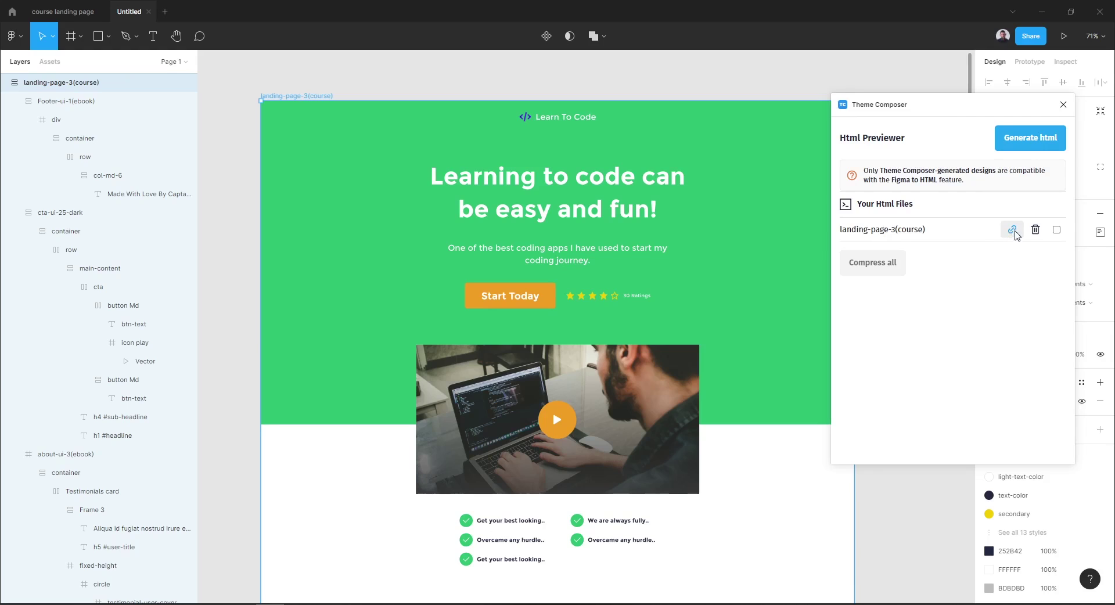
click(1012, 231)
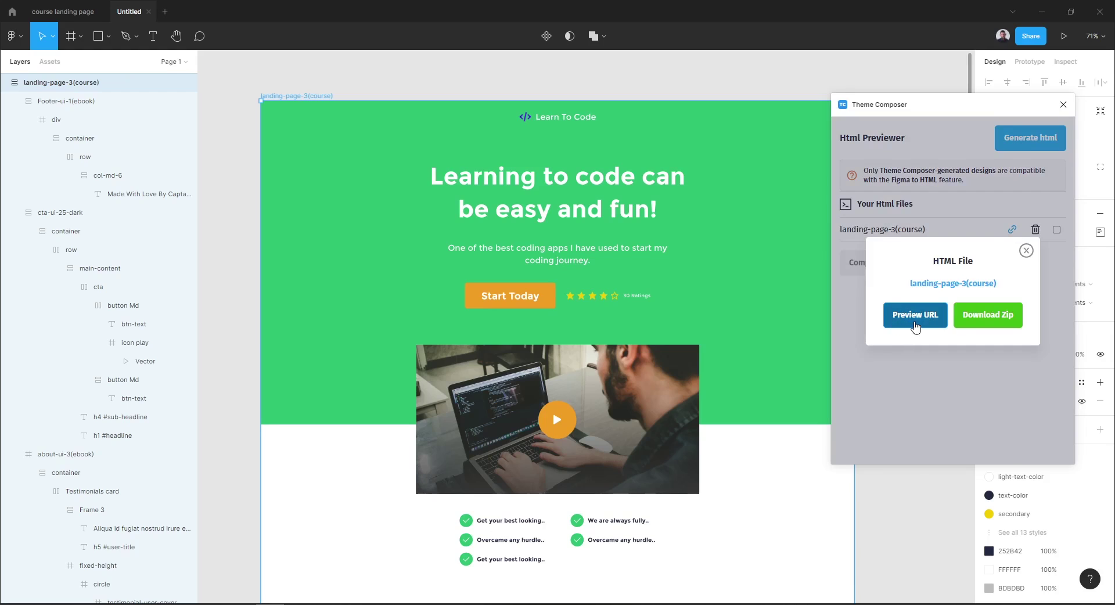
click(916, 321)
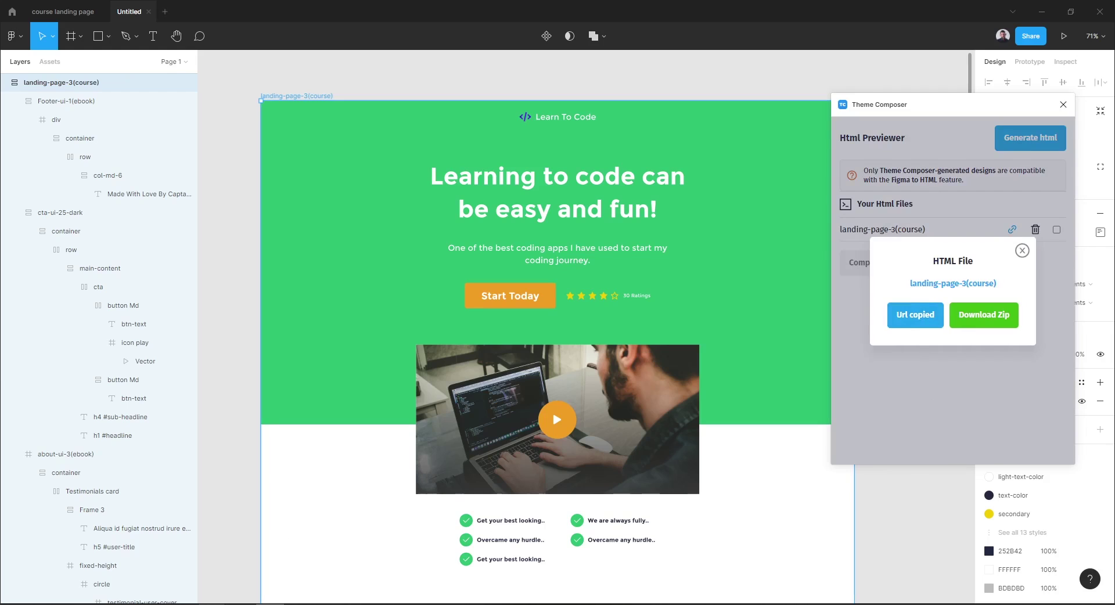
Step: Load the copied preview link in a new Firefox tab and scroll through the exported Learn To Code page
mouse_move(213, 604)
click(254, 536)
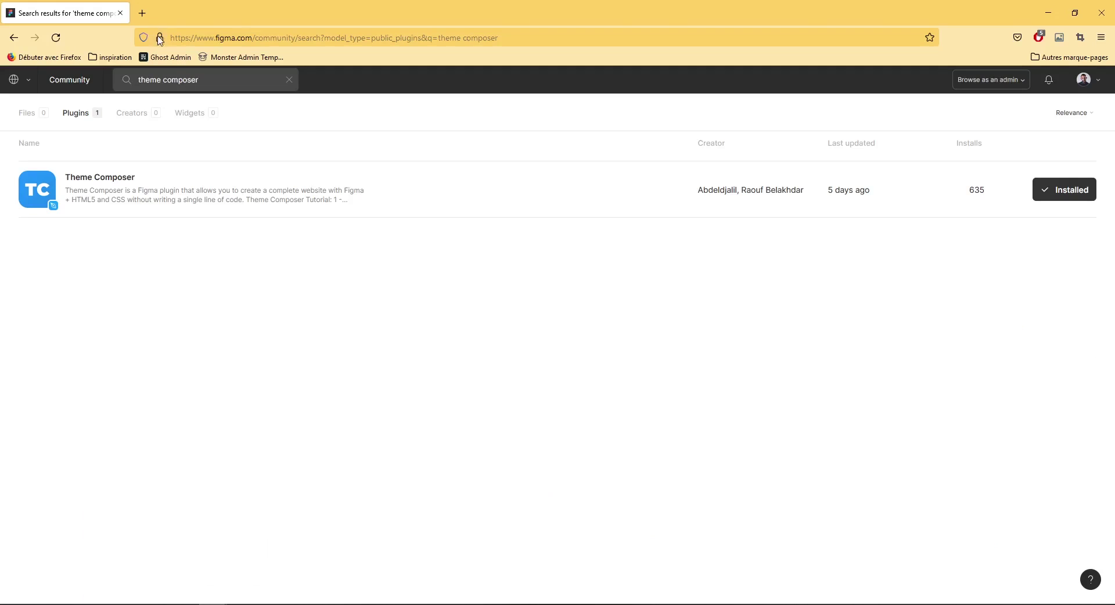
click(142, 13)
text(https://www.figmaland.com/plugin-preview/themes/b889aeb05e9ed0e7b9fa3c7fe042f30f68ebe171/landing-page-3-course/public/index.html)
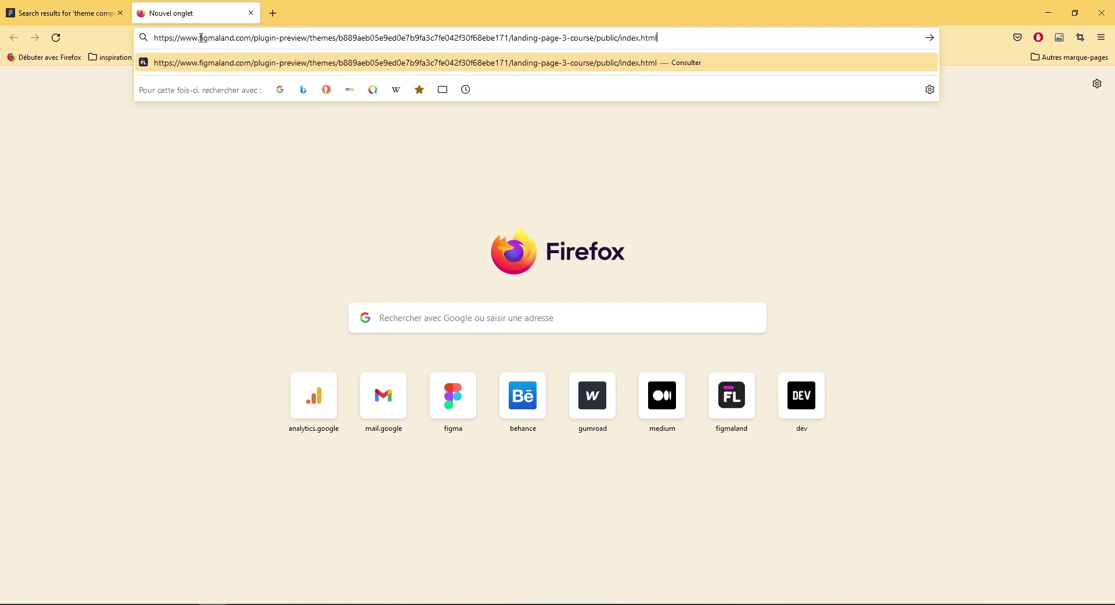
key(Return)
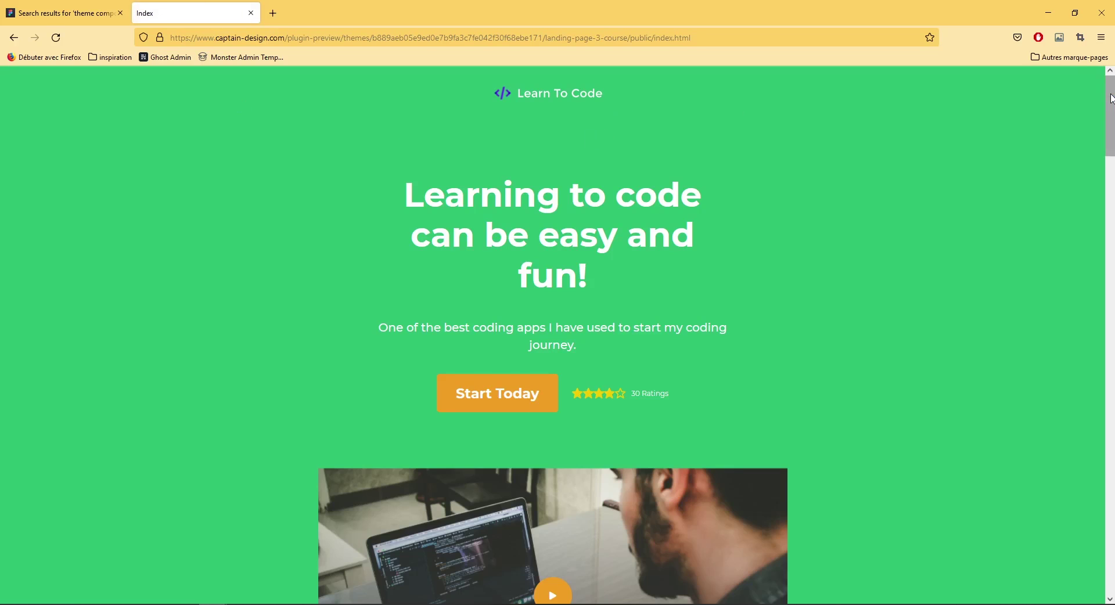
drag(1105, 103, 1108, 557)
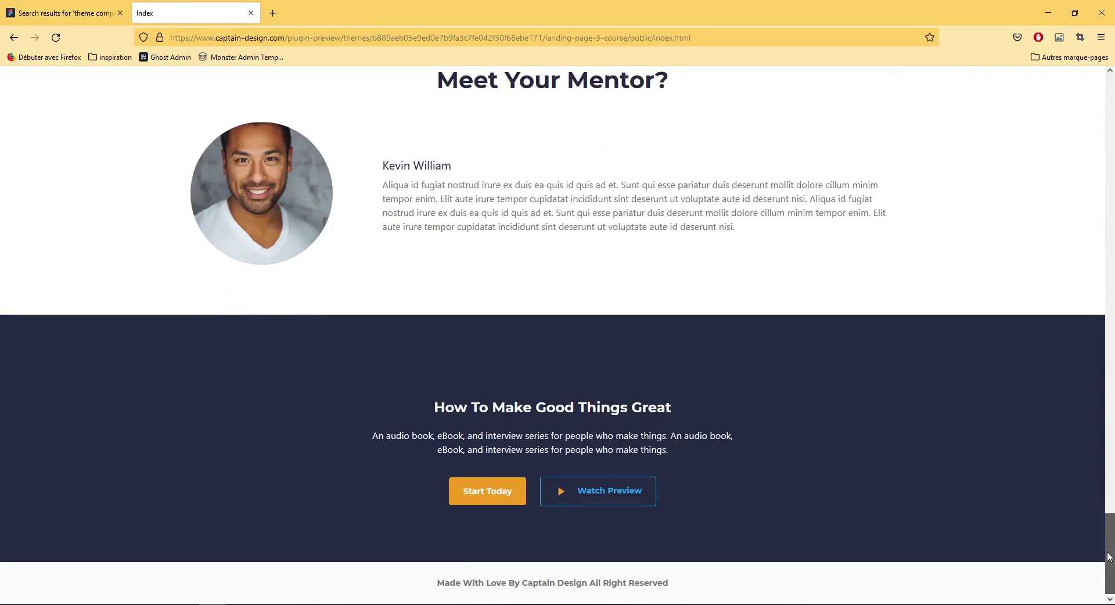
drag(1110, 509, 1106, 78)
Step: Inspect the preview in Firefox developer tools, widen them to check the narrow layout, then return to Figma
right_click(935, 107)
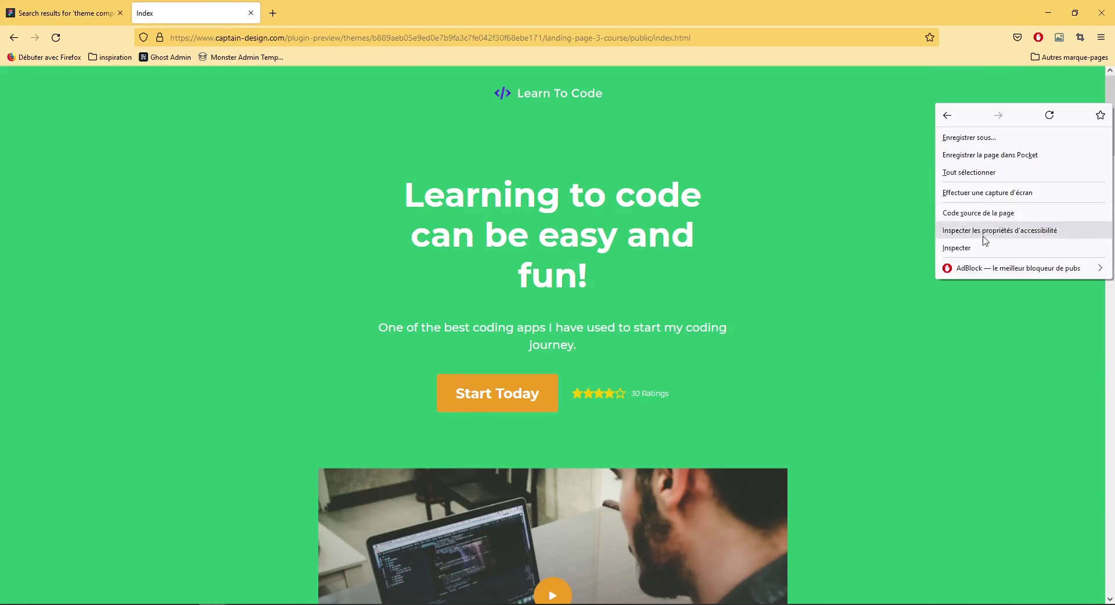
click(985, 250)
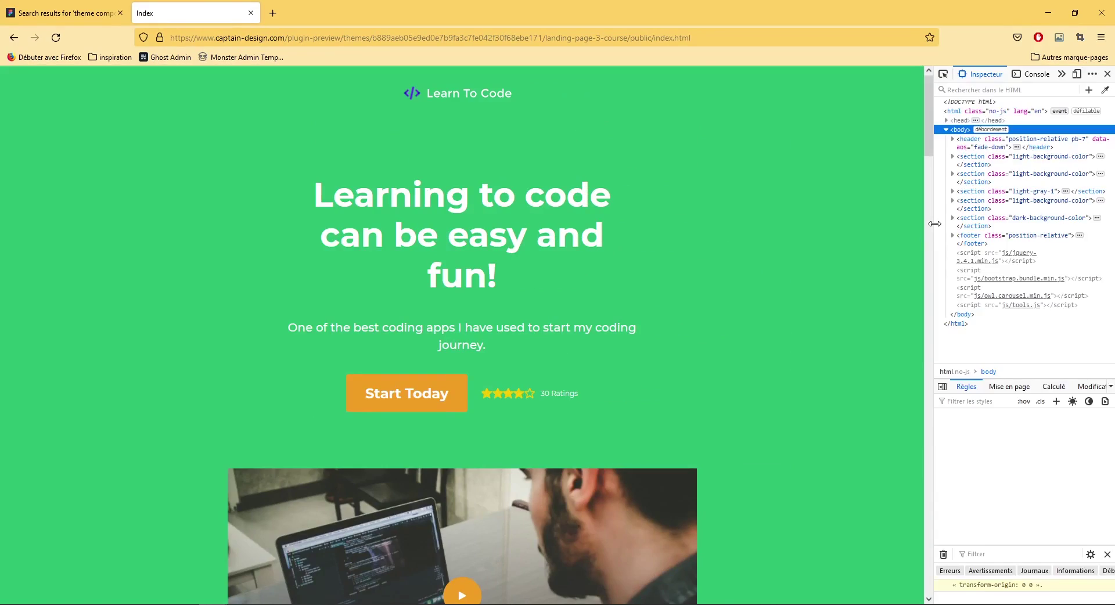
drag(935, 227, 387, 249)
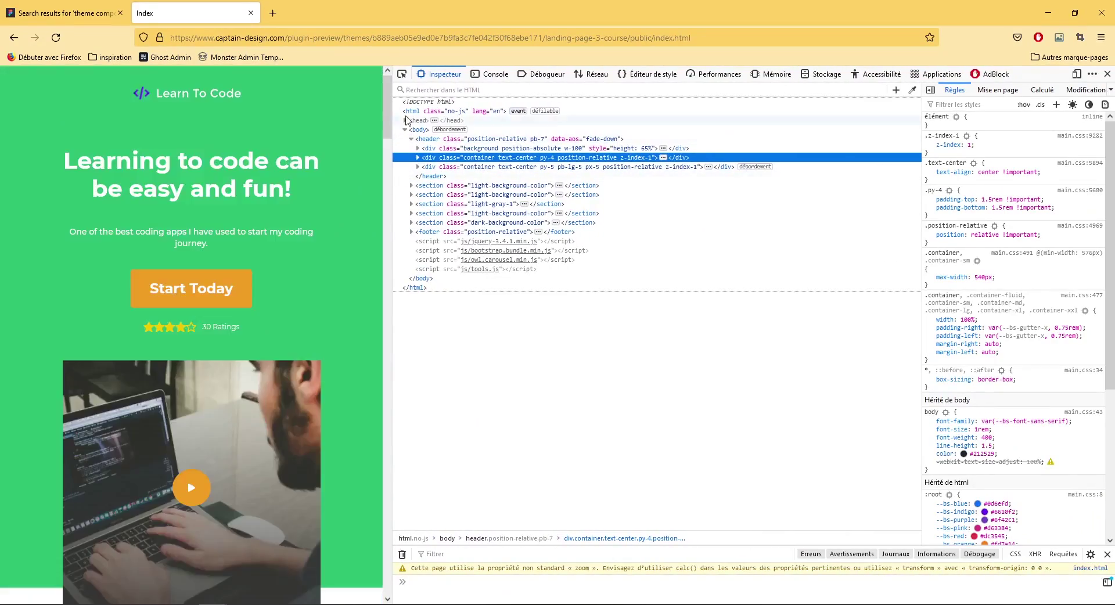
drag(384, 114, 388, 427)
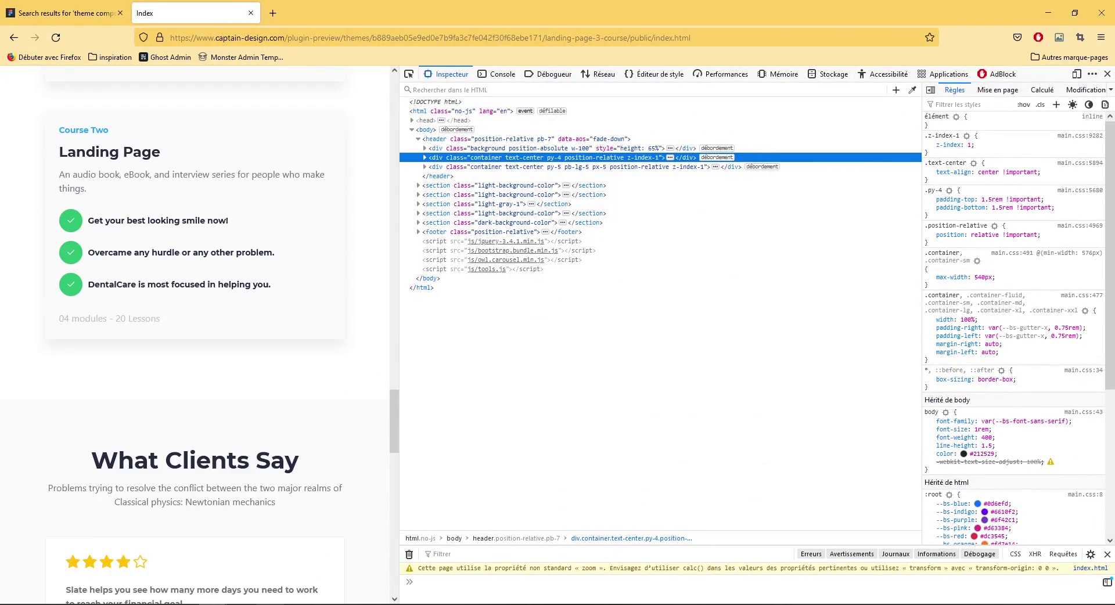
click(279, 554)
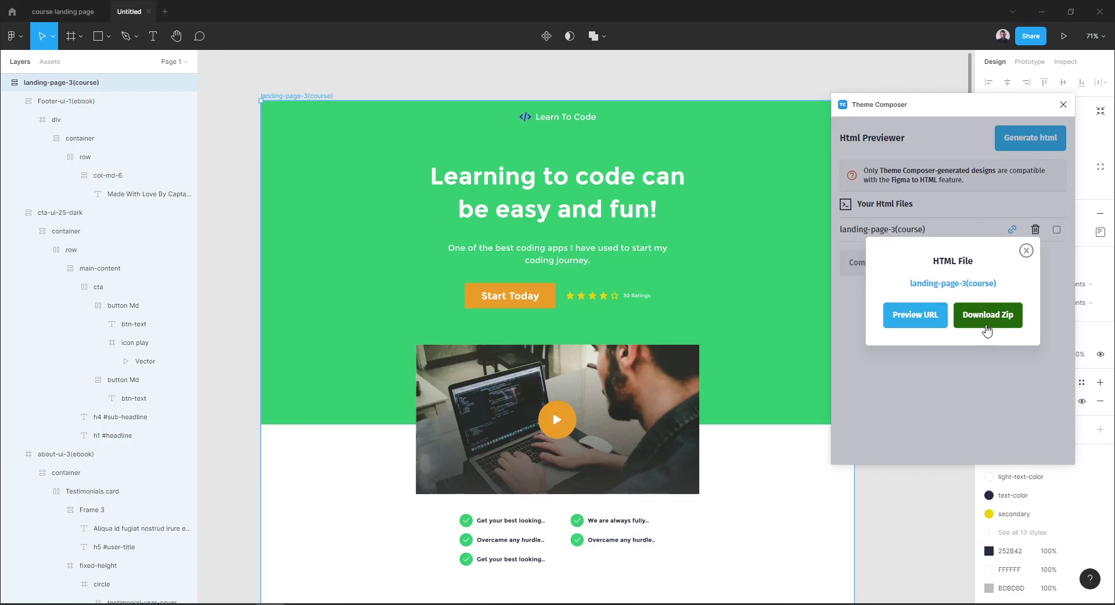
Step: Download the HTML export as a zip, save it to the desktop, and minimize Figma
click(987, 325)
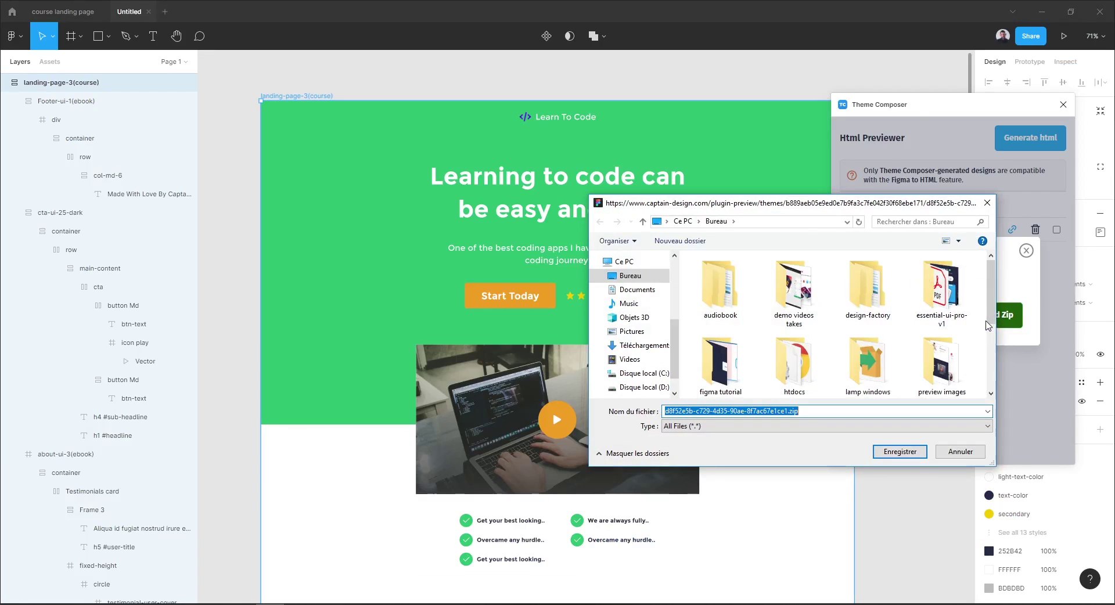
scroll(985, 325, down, 3)
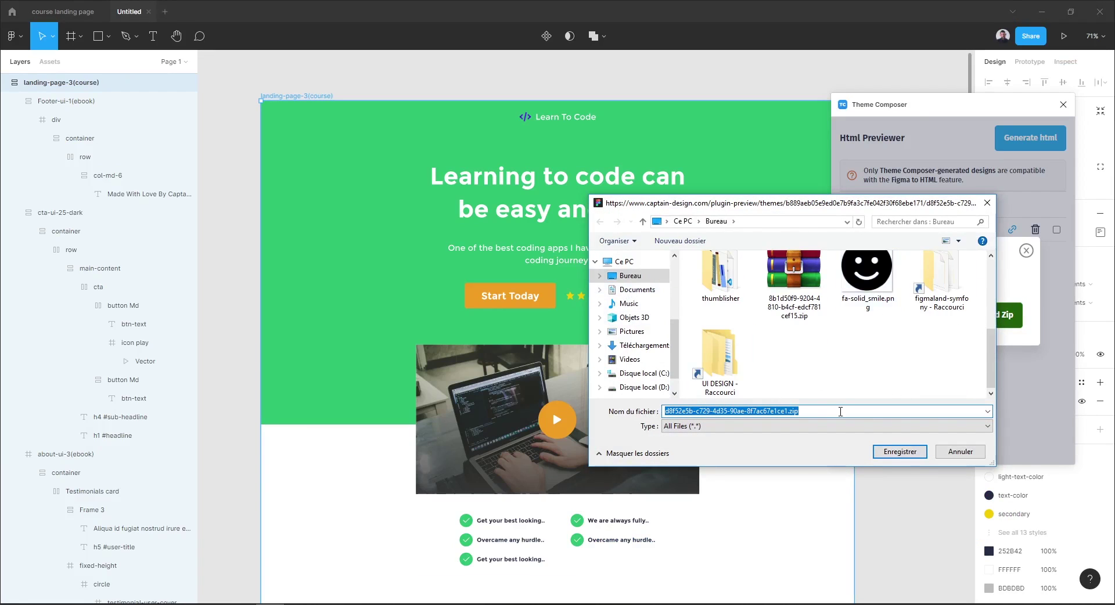
click(894, 451)
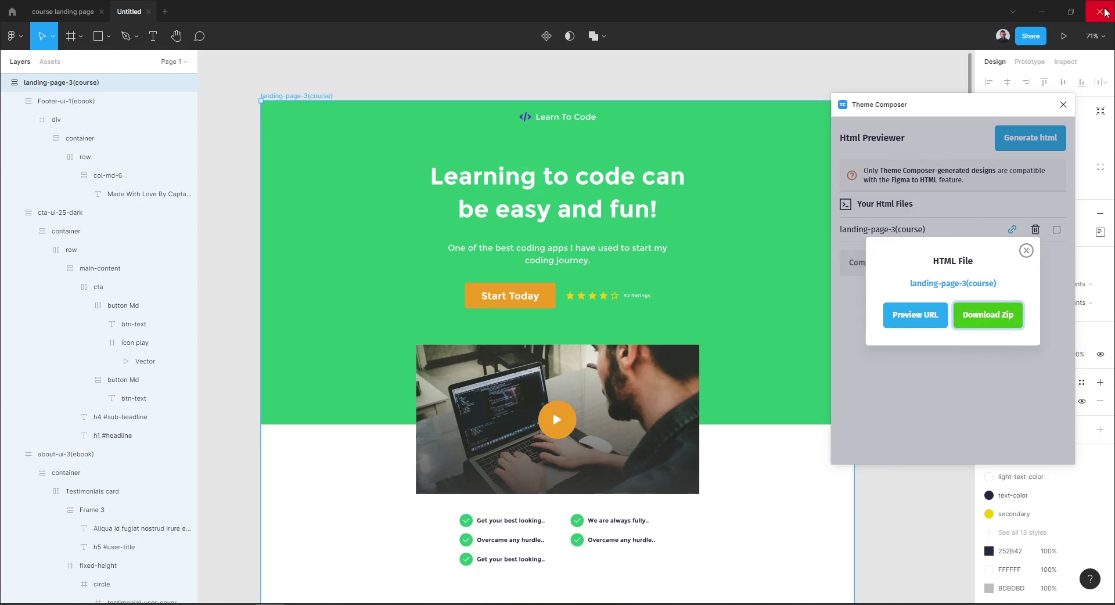
click(1042, 11)
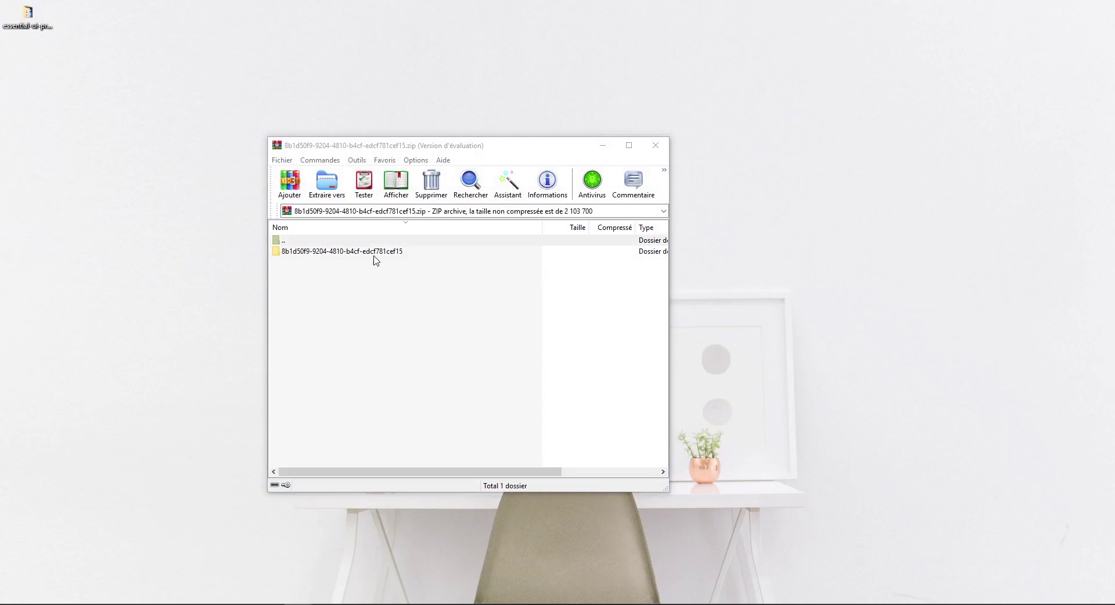
Step: Open the archive's landing-page-3-course folder, look into assets, then enter the public folder
double_click(366, 256)
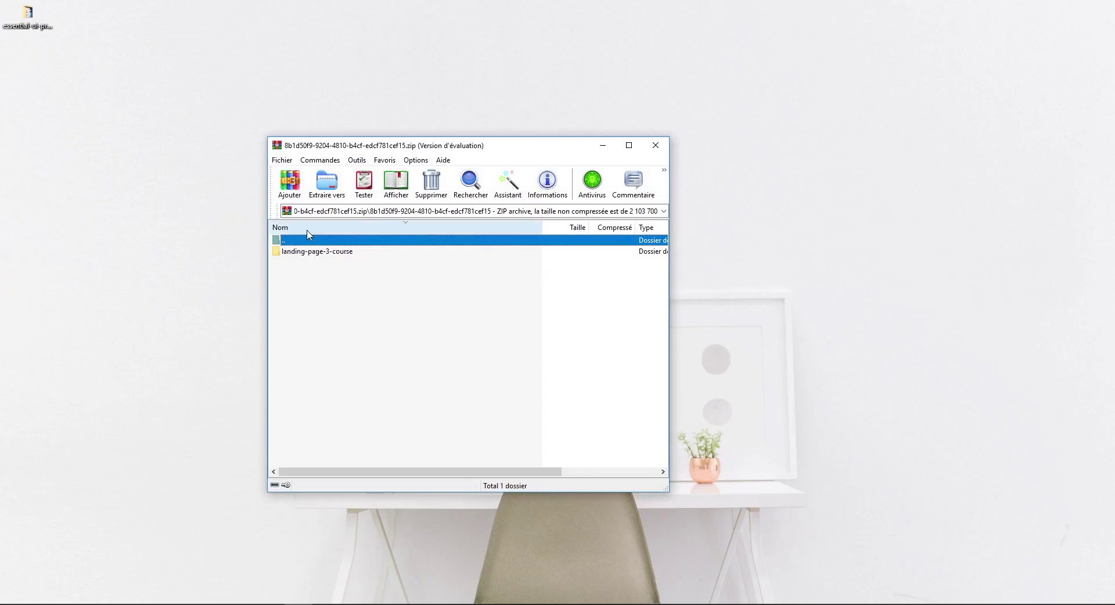
double_click(317, 251)
double_click(301, 265)
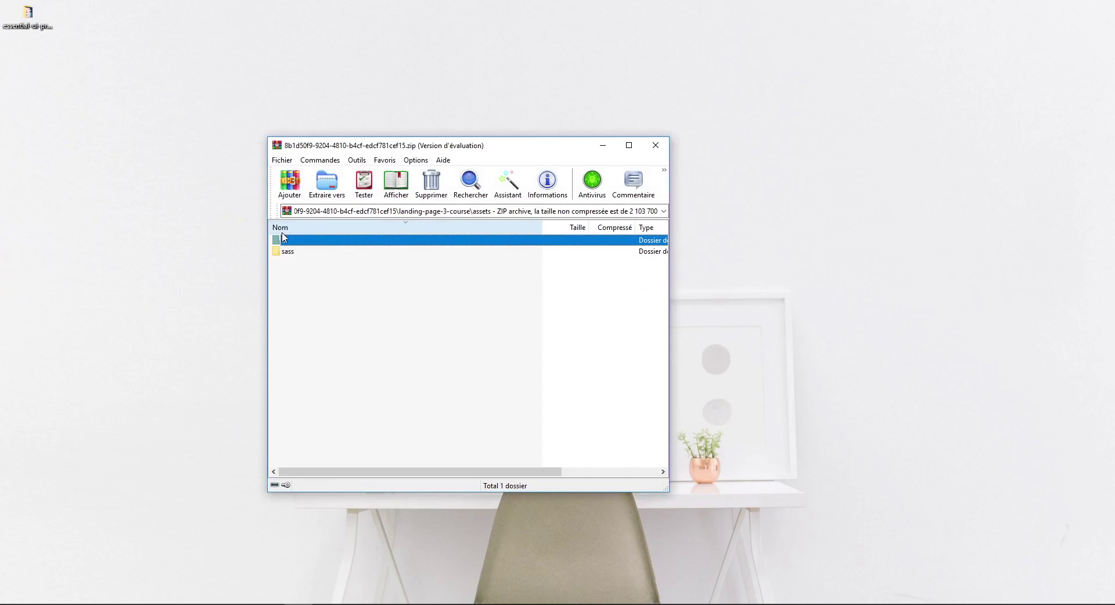
double_click(286, 240)
double_click(292, 252)
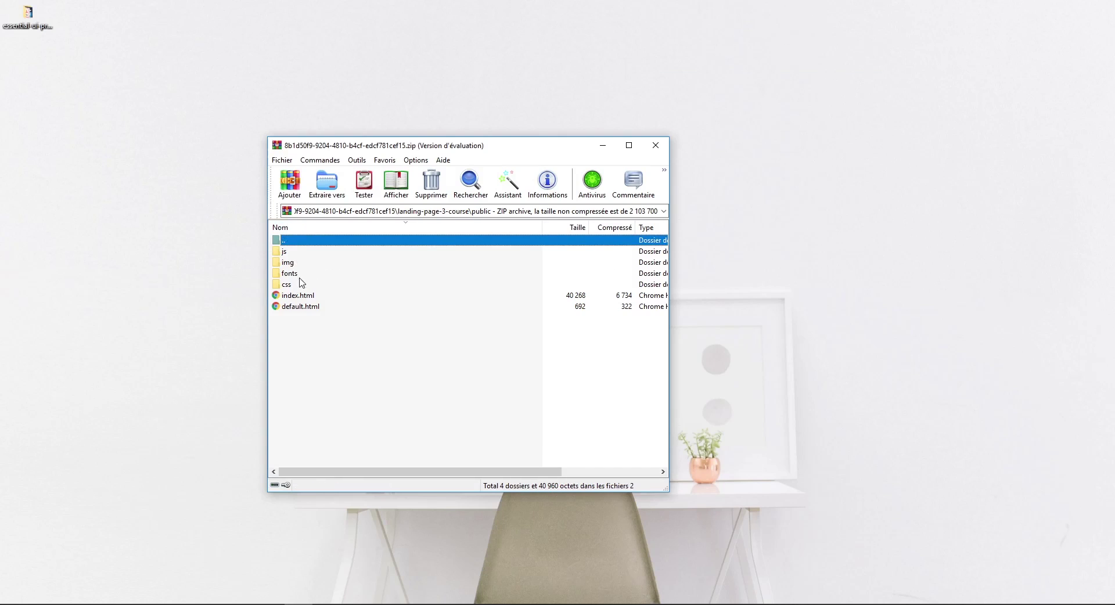
Step: Check the css, fonts and img folders inside public, then select the js folder
double_click(287, 284)
double_click(292, 241)
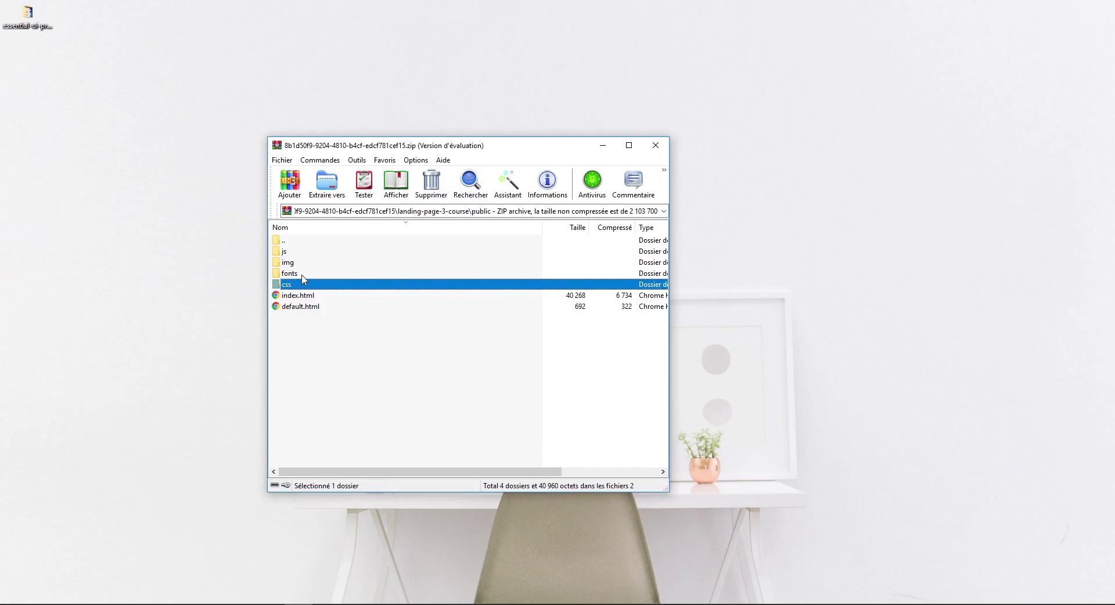
double_click(294, 273)
double_click(289, 241)
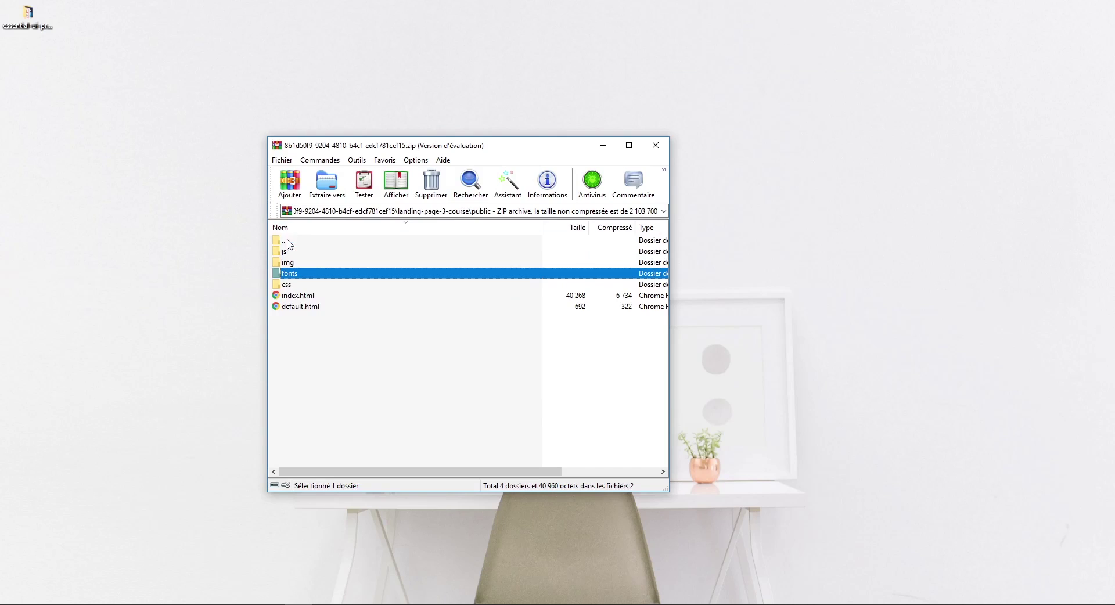
double_click(289, 263)
double_click(293, 241)
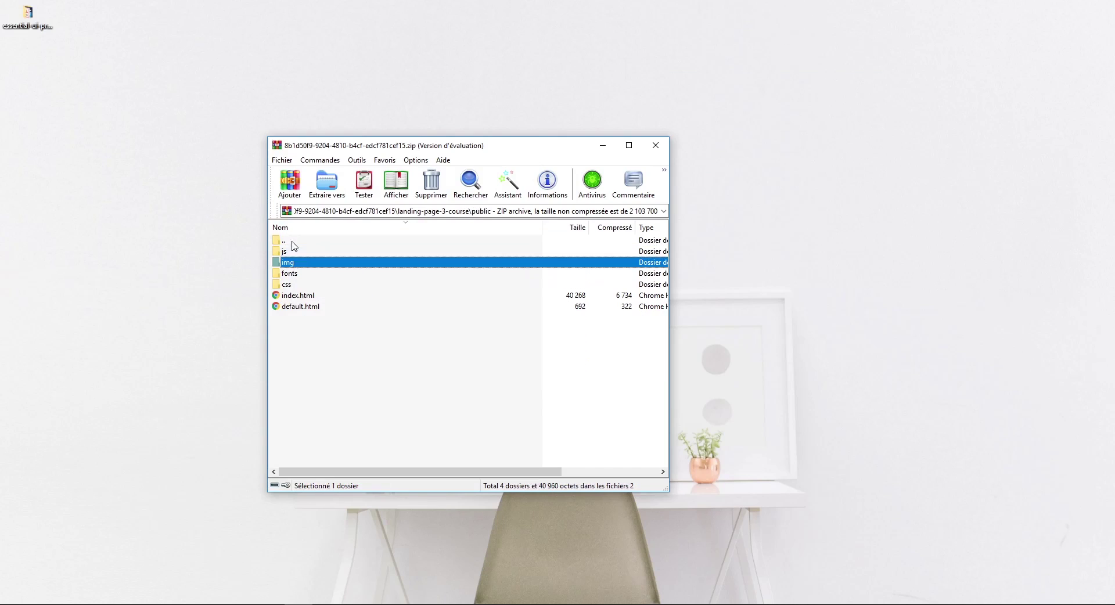
click(294, 254)
click(339, 362)
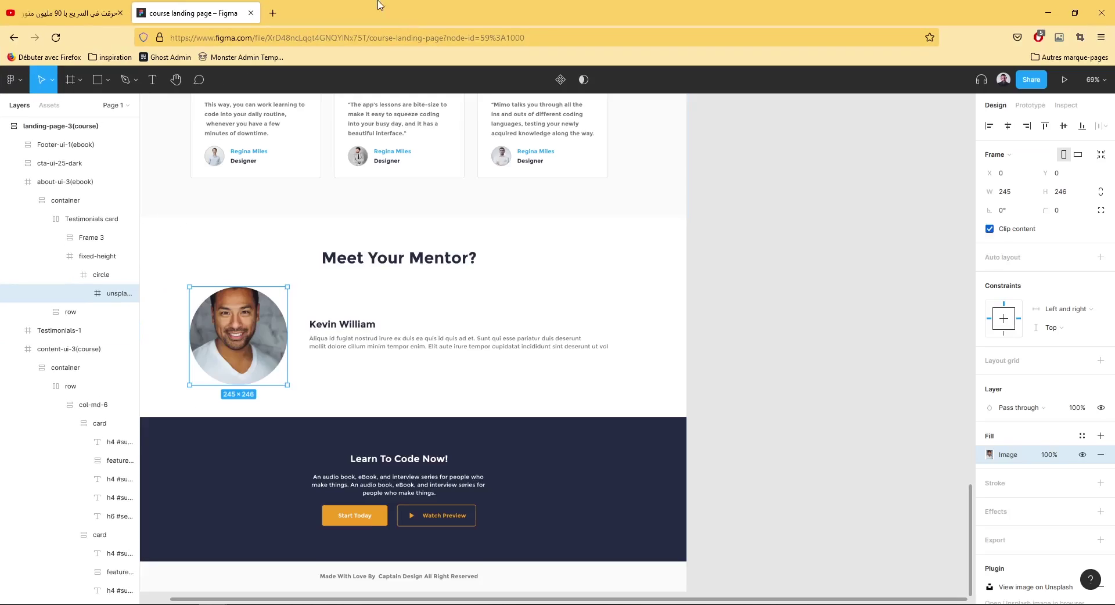
Step: Load captain-design.com in a new browser tab by typing 'captain' in the address bar
click(272, 14)
text(captain-design.com)
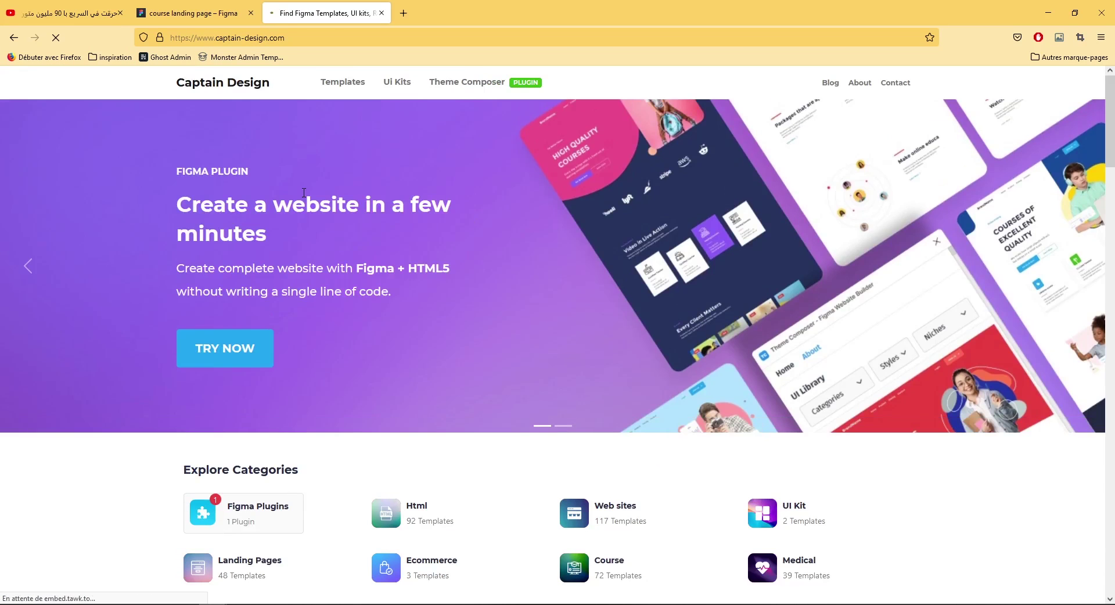
Step: Scroll the homepage past Explore Categories and Editor's Pick to the School Naturo, Loyal and Leader templates
scroll(391, 265, down, 4)
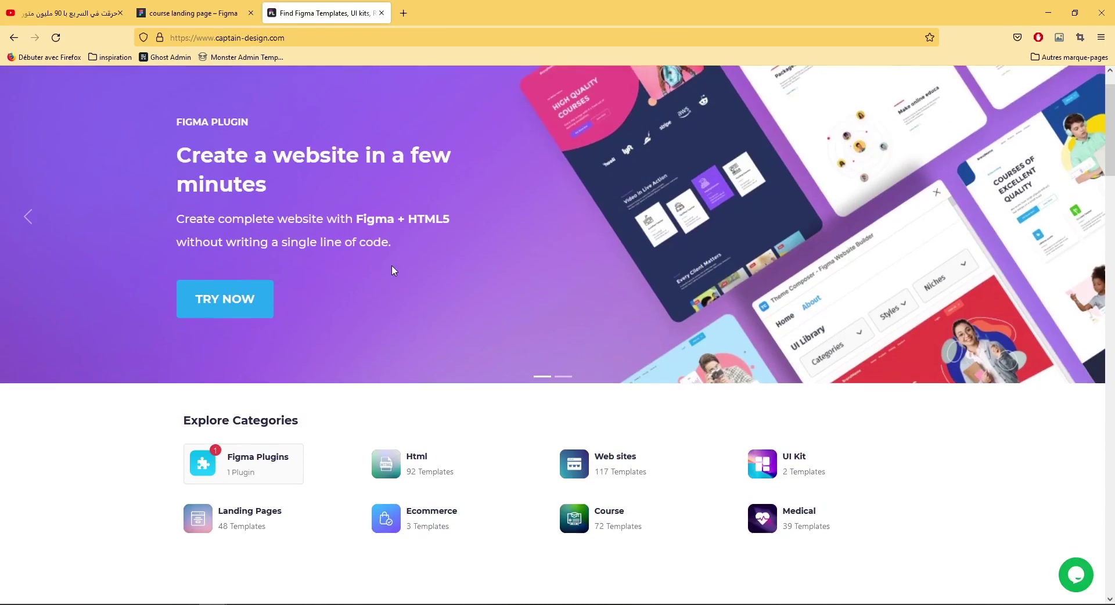
scroll(398, 295, down, 3)
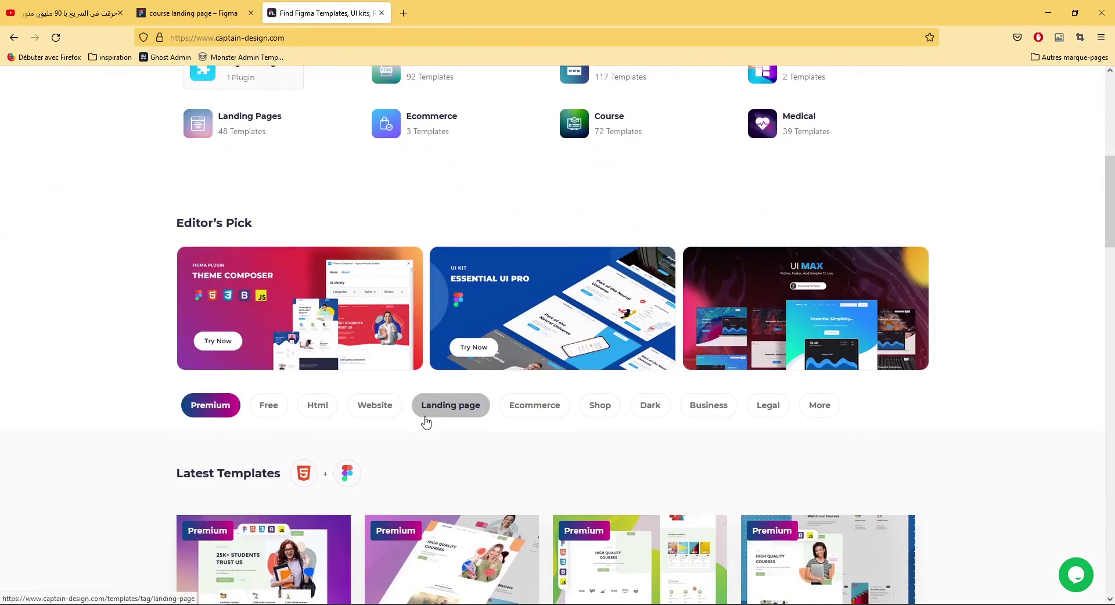
scroll(424, 447, down, 4)
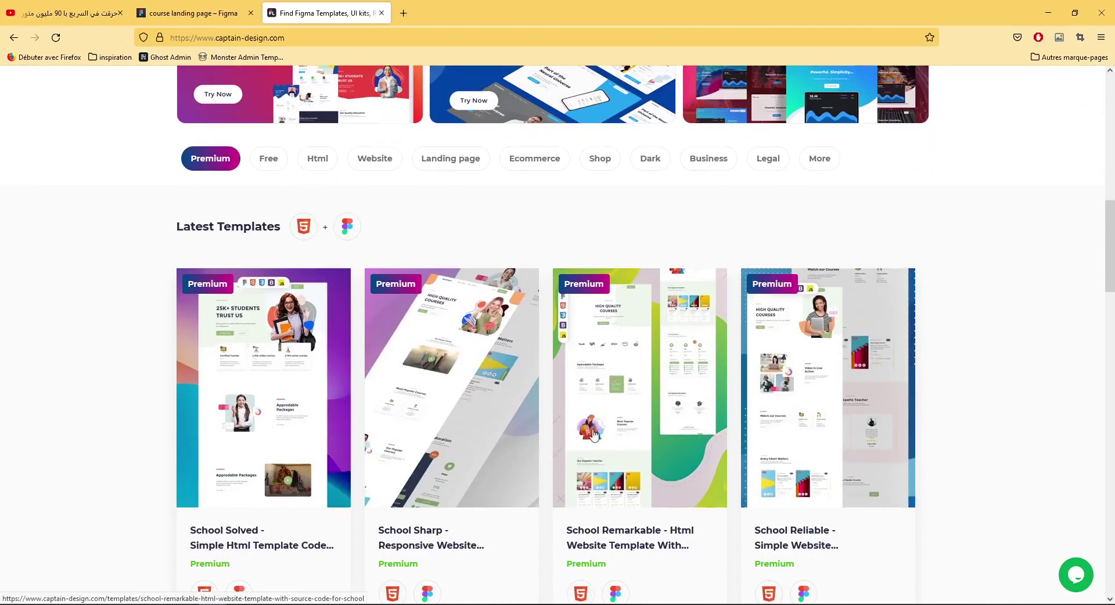
scroll(940, 441, down, 3)
scroll(942, 442, down, 1)
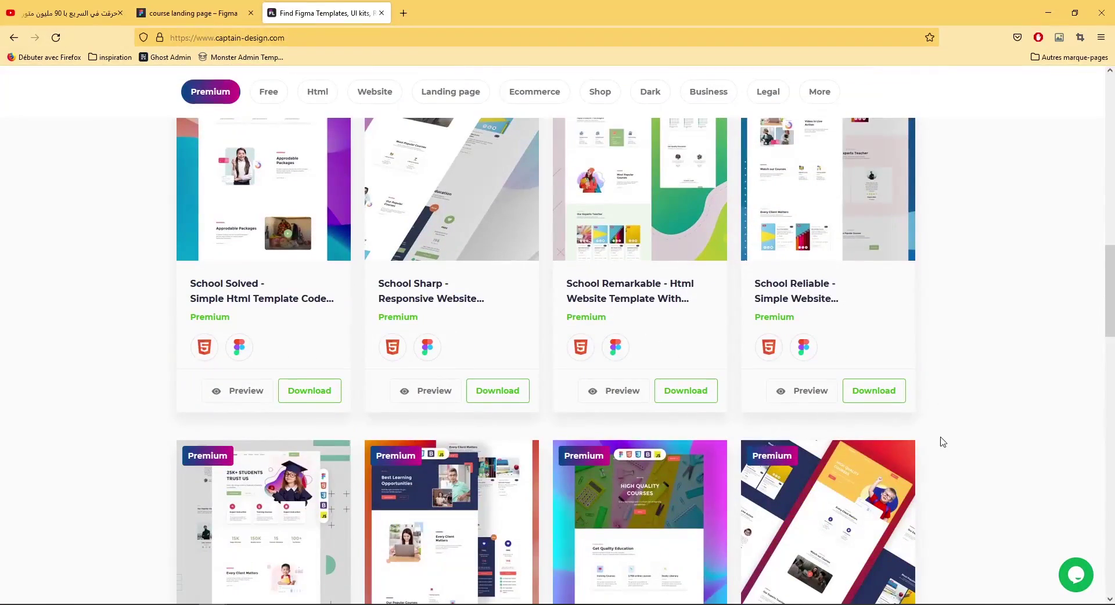
drag(1112, 305, 1113, 364)
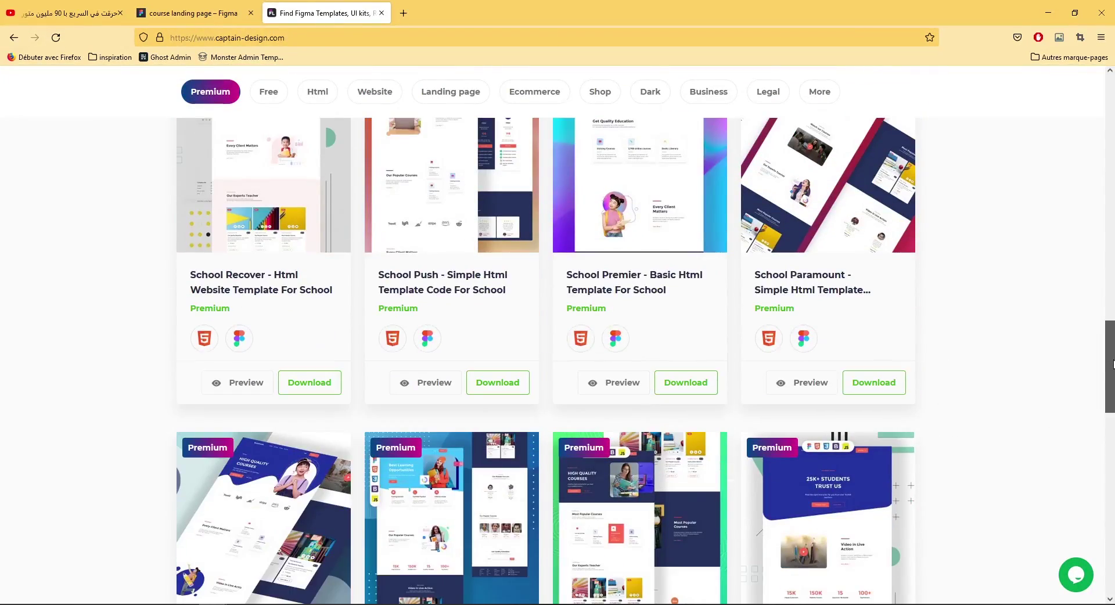
scroll(1113, 364, down, 6)
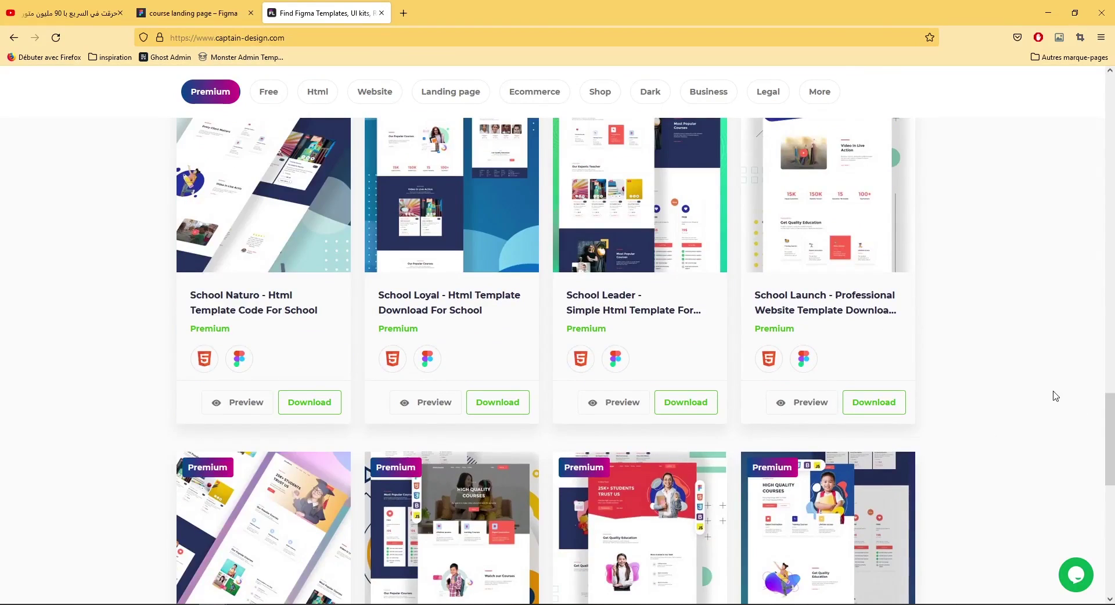